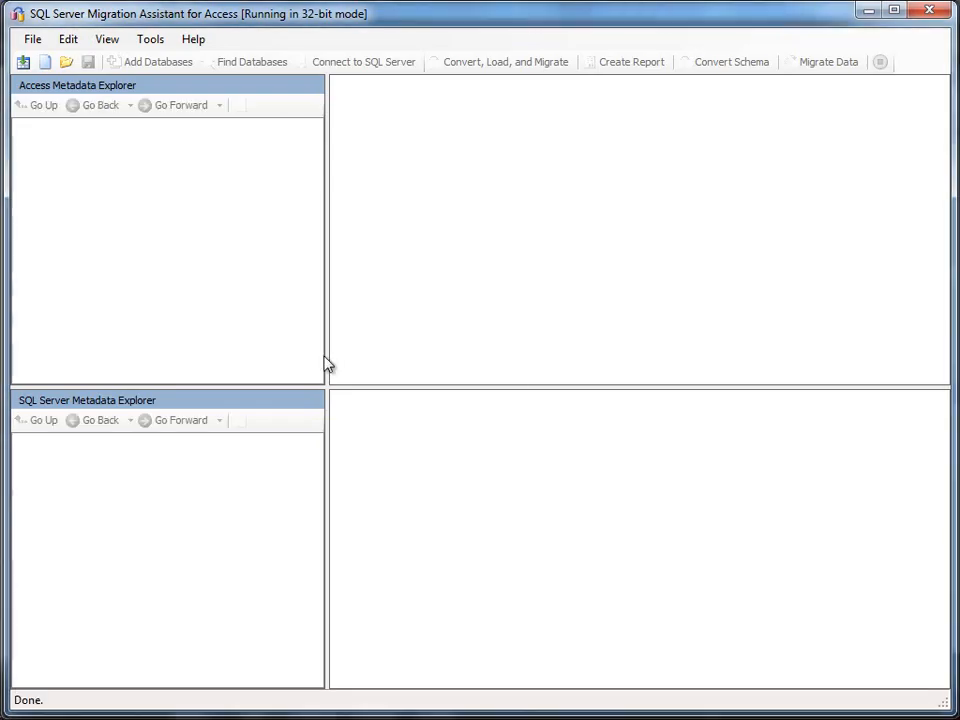
Step: Create the migration project SqlMigration2 targeting SQL Server 2008 in the Migration Wizard
{"action": "left_click", "coordinate": [24, 64]}
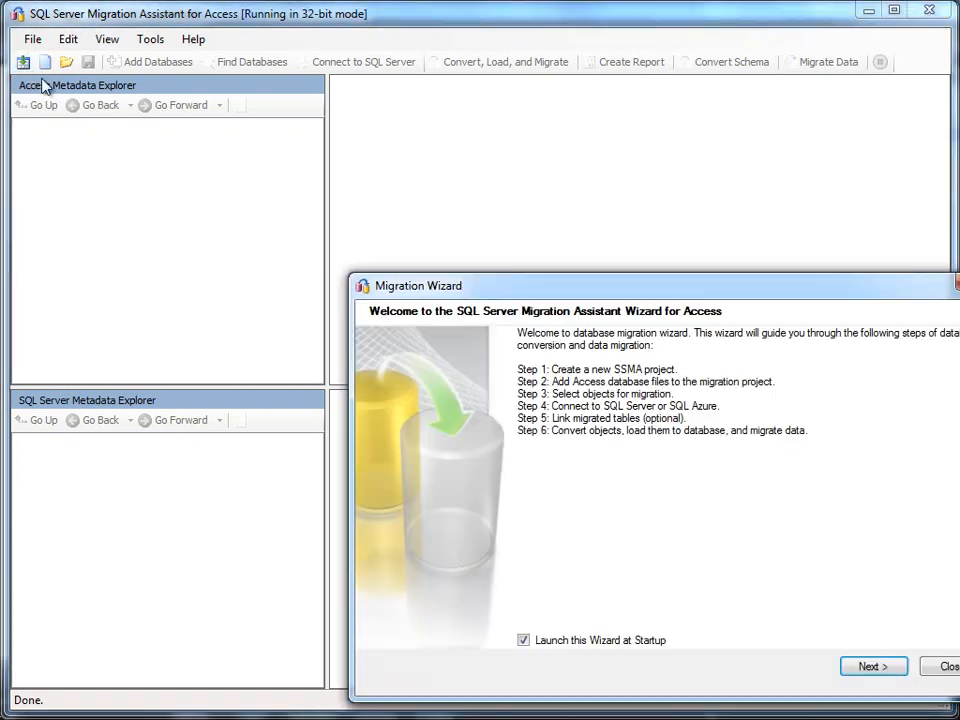
{"action": "left_click_drag", "start_coordinate": [414, 289], "coordinate": [233, 140]}
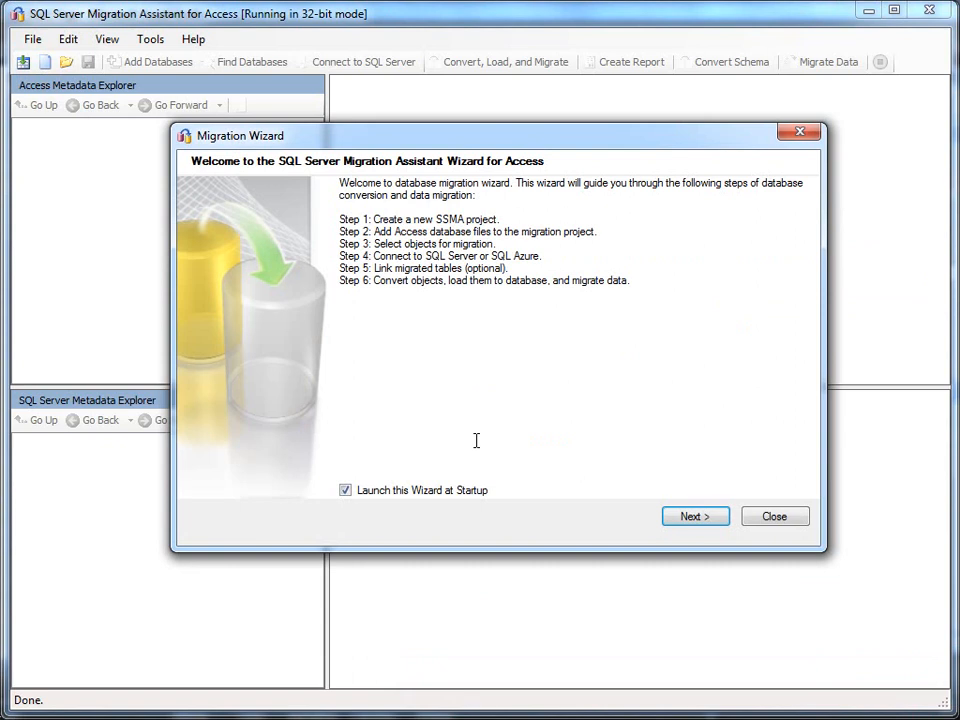
{"action": "left_click", "coordinate": [692, 524]}
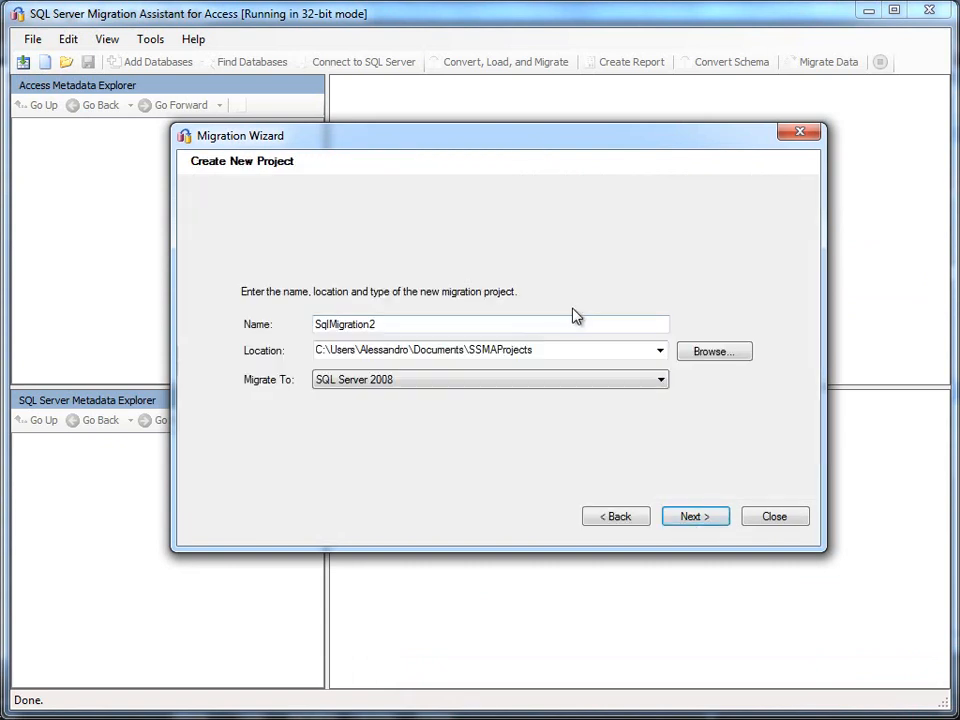
{"action": "left_click", "coordinate": [558, 321]}
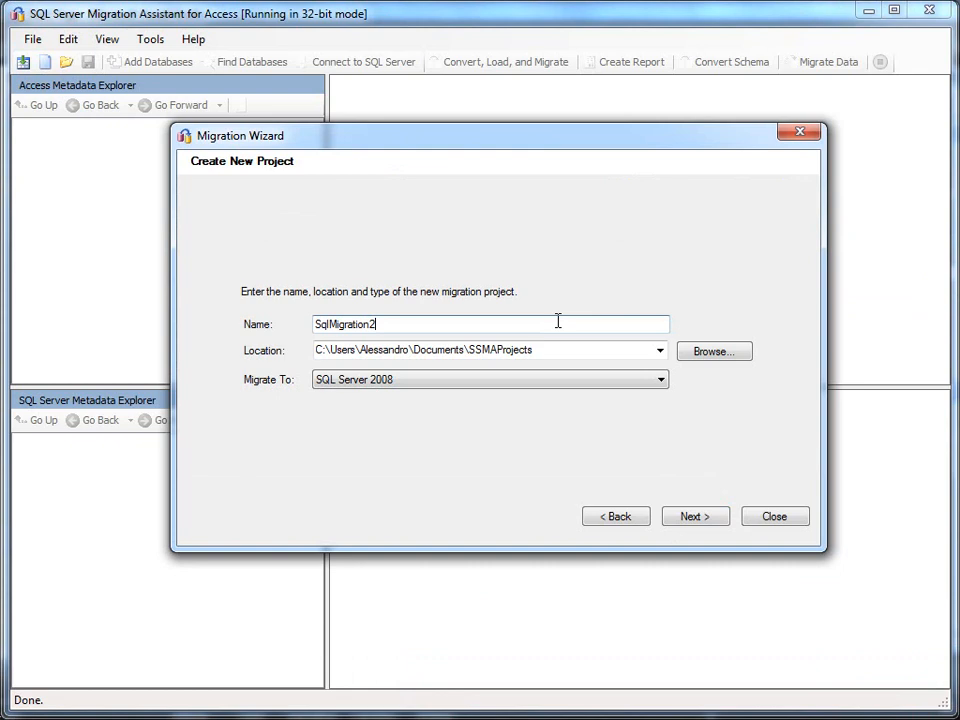
{"action": "left_click", "coordinate": [506, 385]}
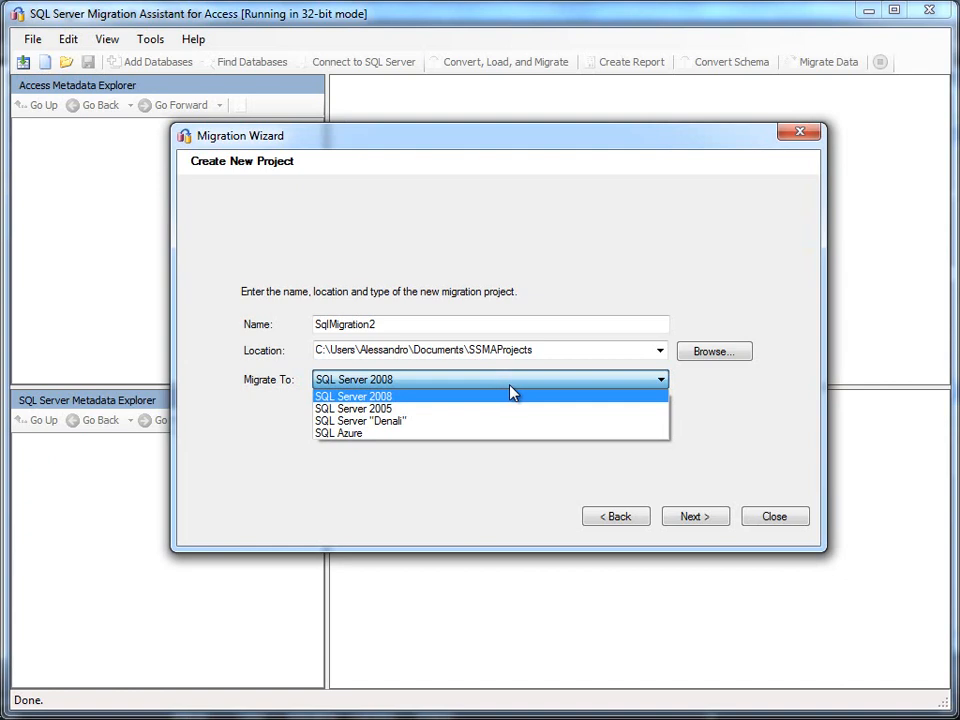
{"action": "left_click", "coordinate": [761, 469]}
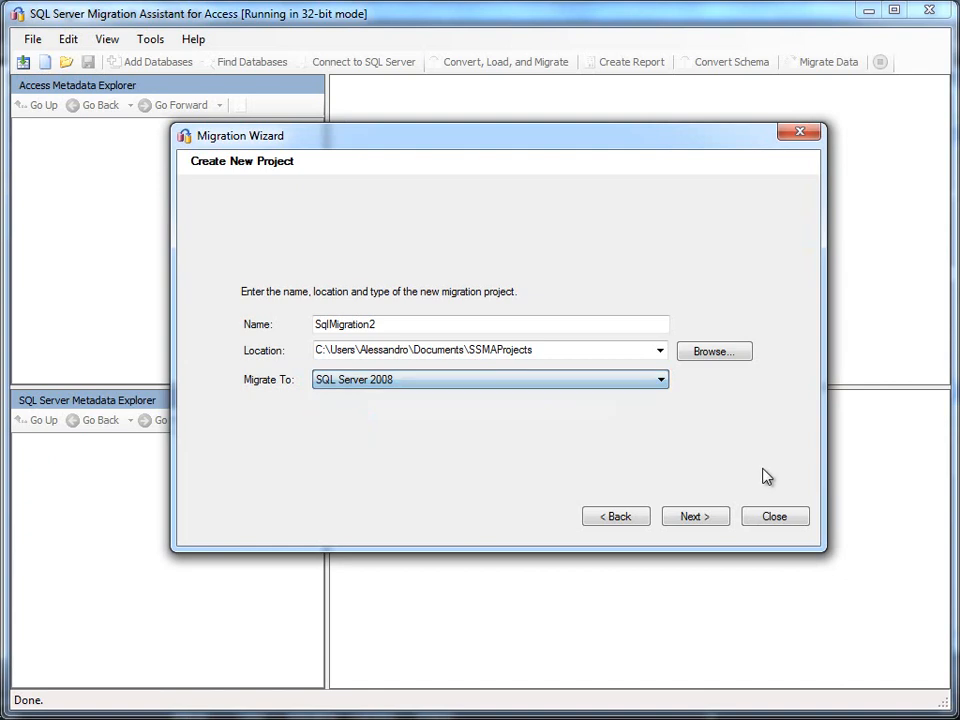
{"action": "left_click", "coordinate": [725, 517]}
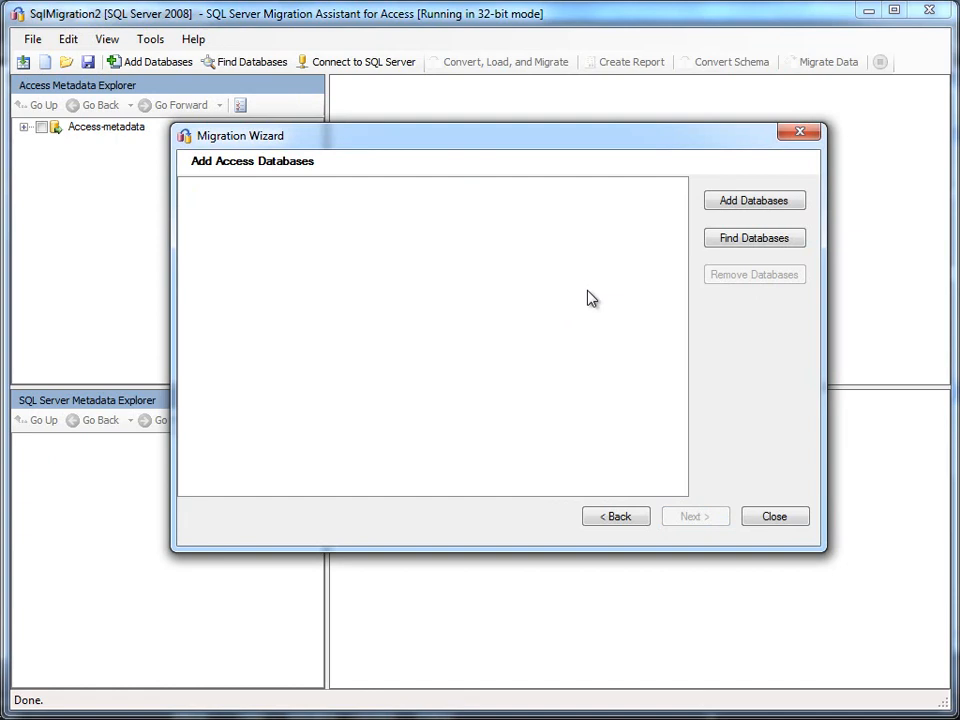
Step: Add the Access database Nwind.mdb to the migration project
{"action": "left_click", "coordinate": [723, 216]}
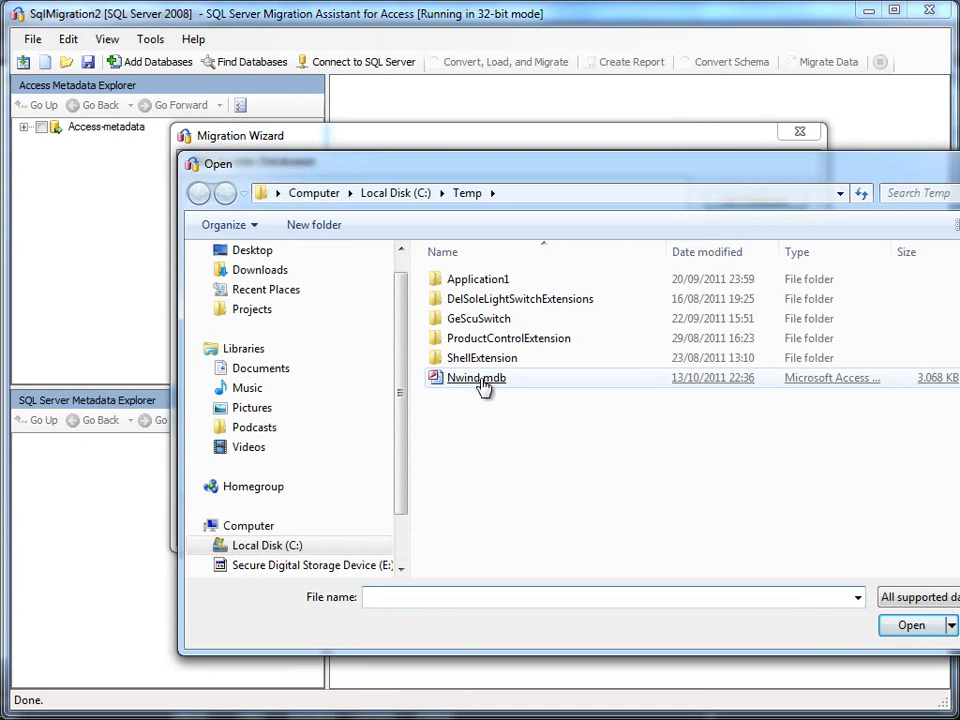
{"action": "double_click", "coordinate": [478, 379]}
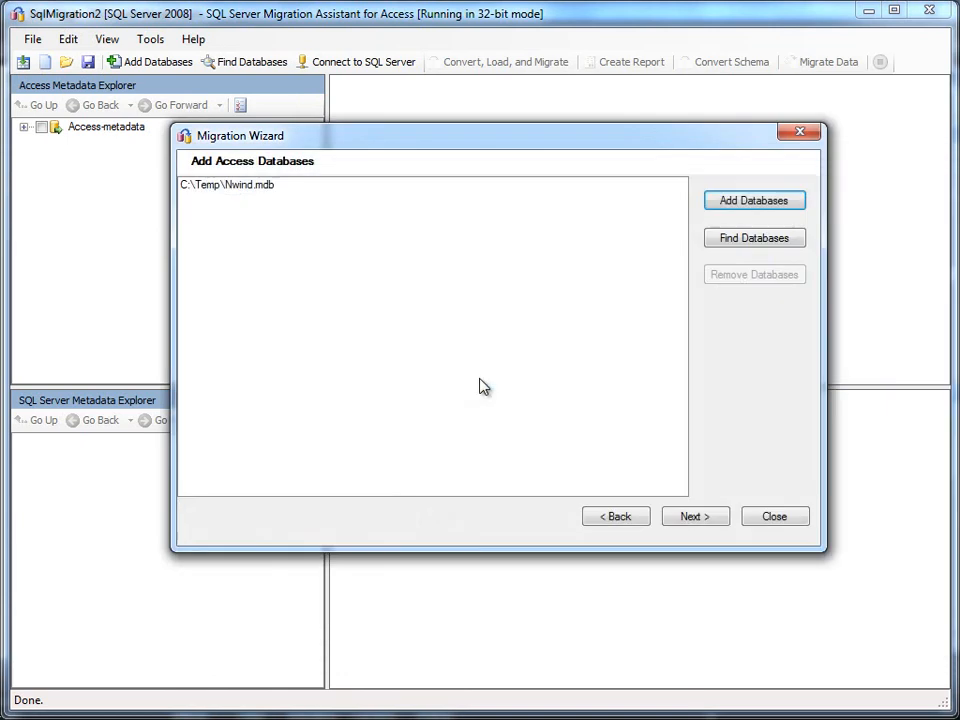
{"action": "left_click", "coordinate": [692, 520]}
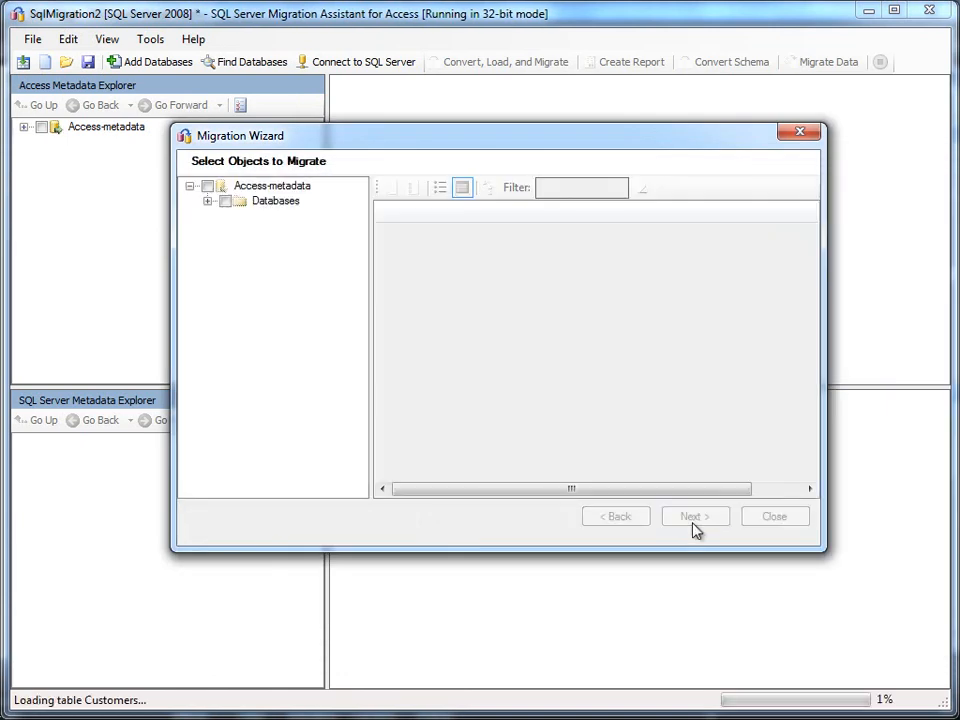
Step: Mark all of Nwind's Queries and Tables for migration
{"action": "left_click", "coordinate": [208, 202]}
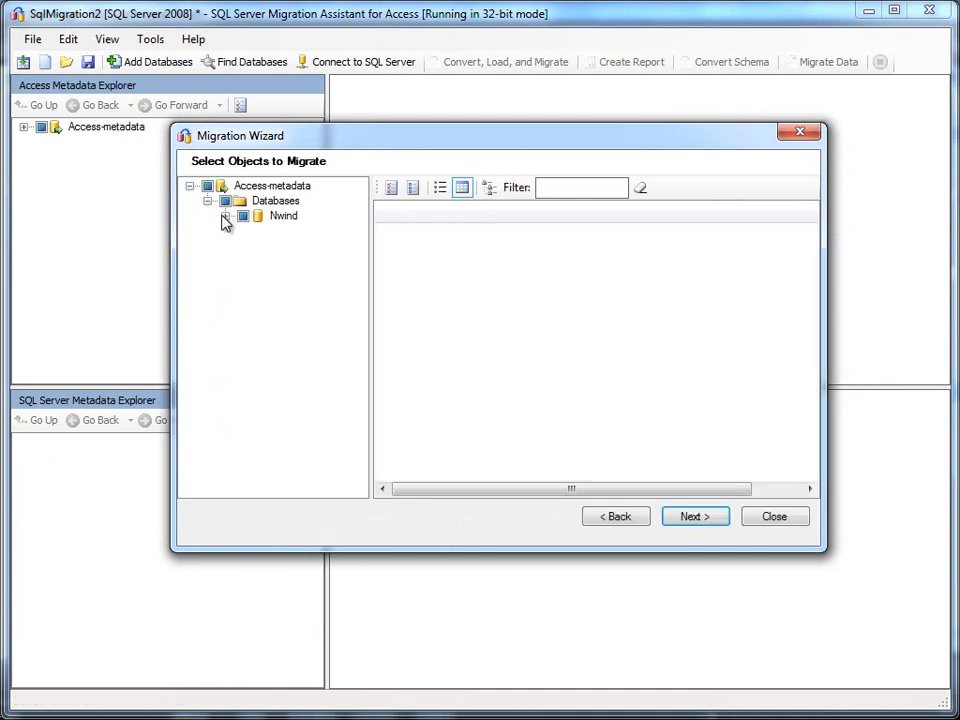
{"action": "left_click", "coordinate": [225, 216]}
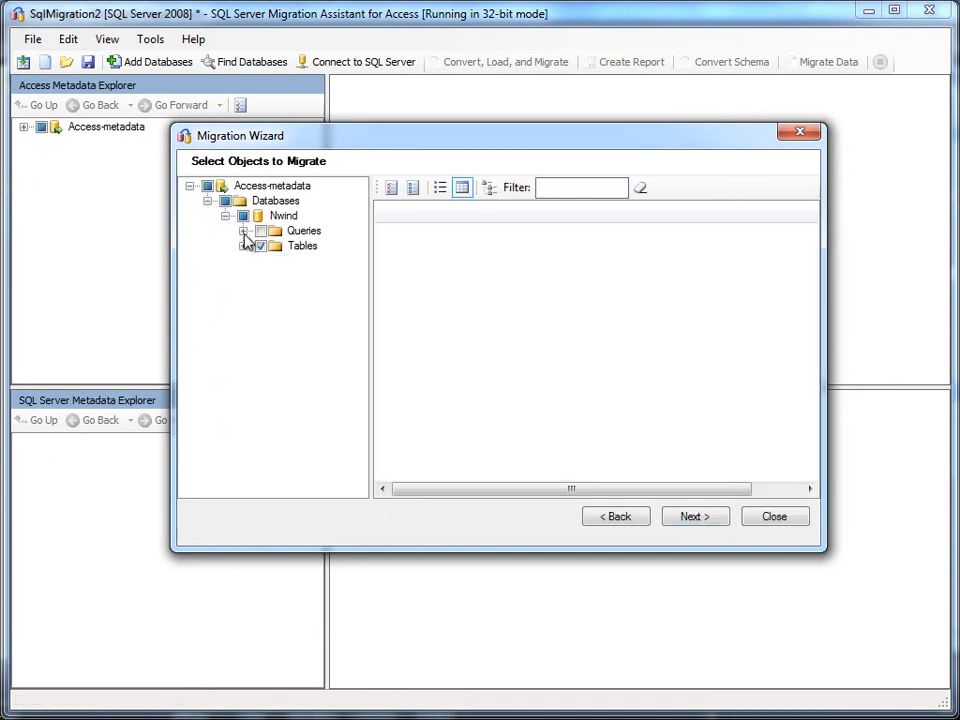
{"action": "left_click", "coordinate": [244, 246]}
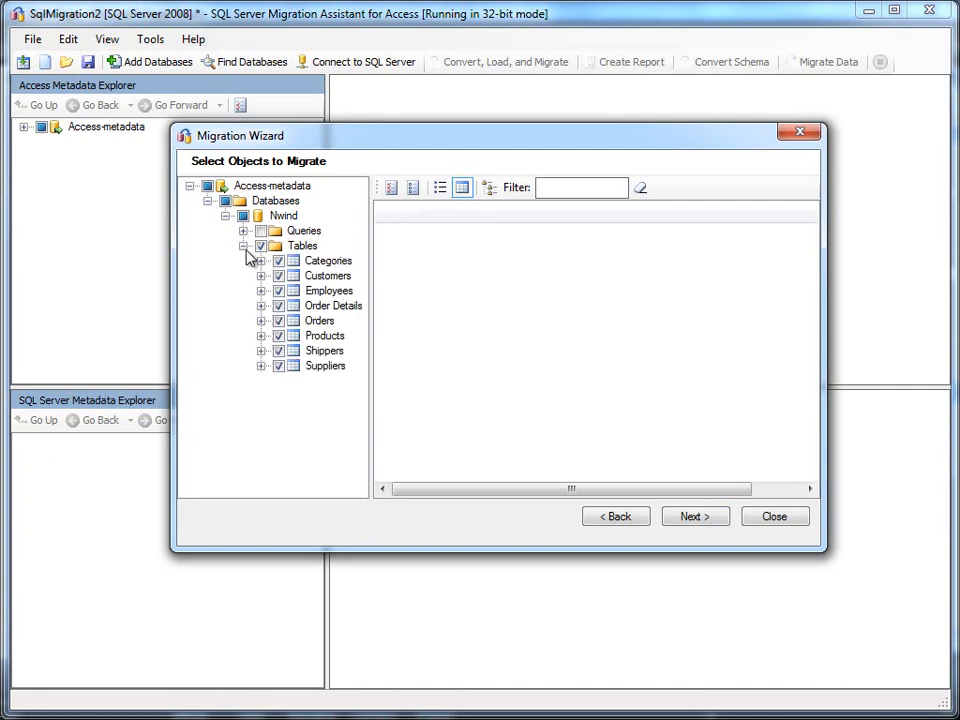
{"action": "left_click", "coordinate": [243, 231]}
{"action": "left_click", "coordinate": [261, 231]}
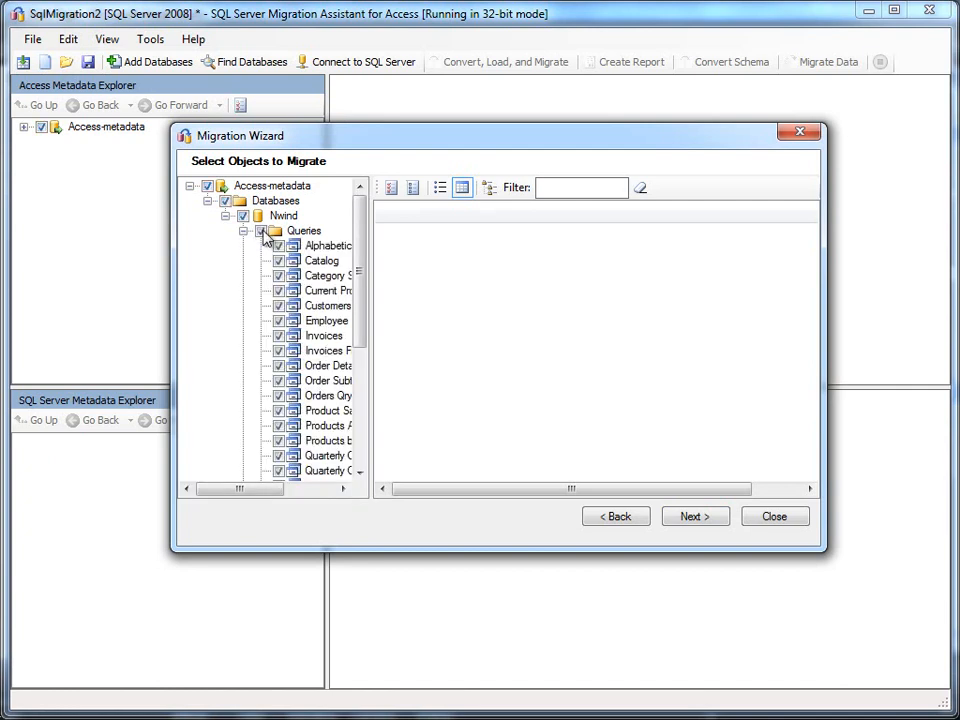
{"action": "left_click", "coordinate": [243, 231]}
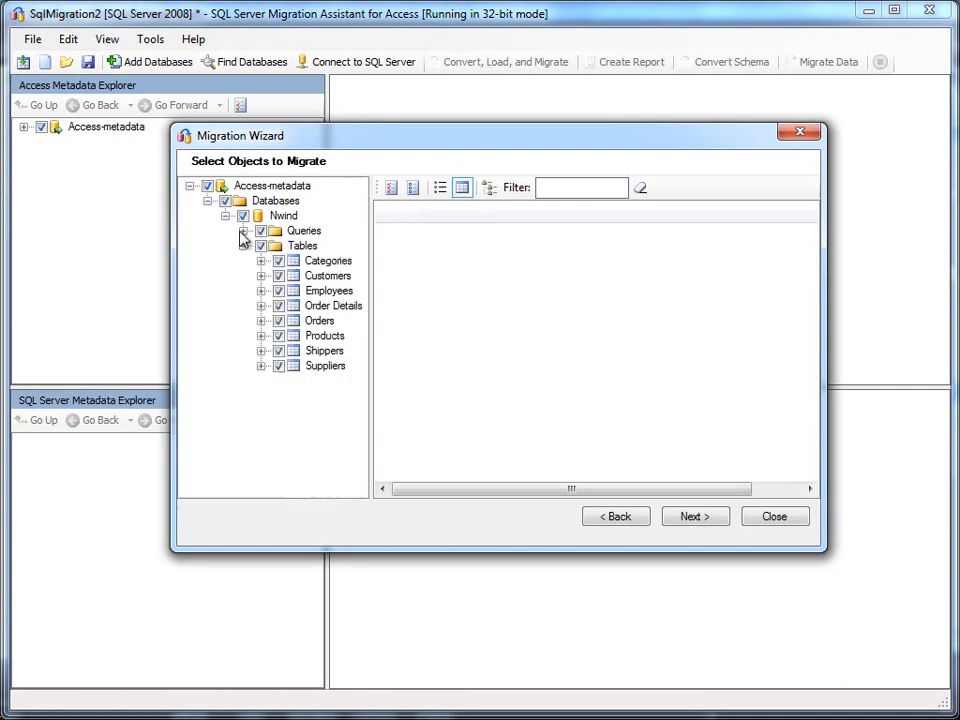
{"action": "left_click", "coordinate": [686, 516]}
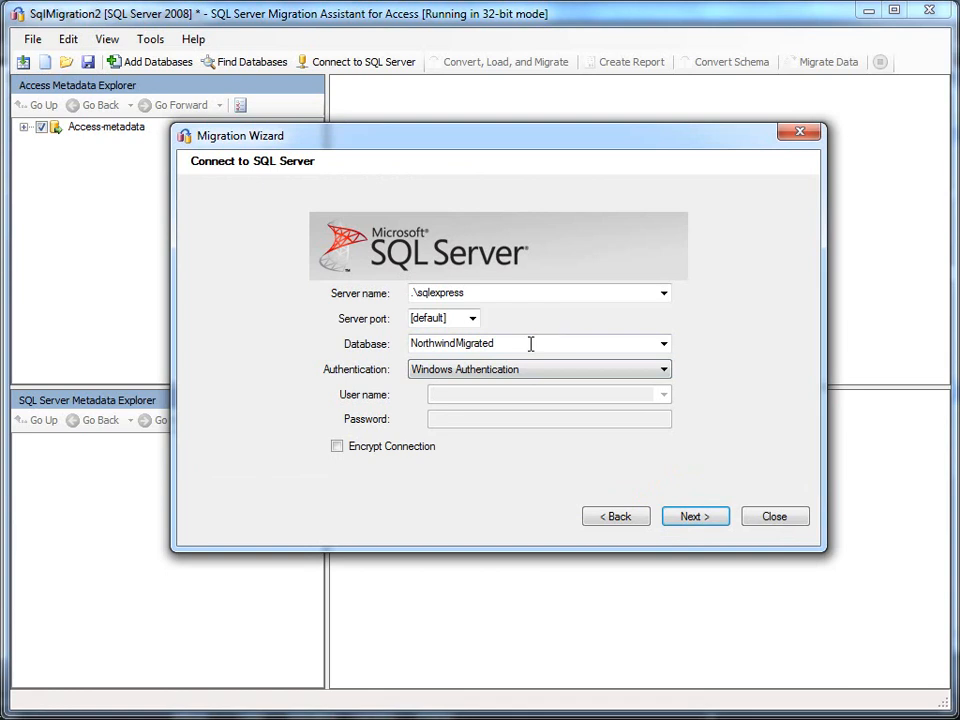
Step: Connect to .\sqlexpress and create the new NorthwindFromAccess database
{"action": "left_click", "coordinate": [558, 298]}
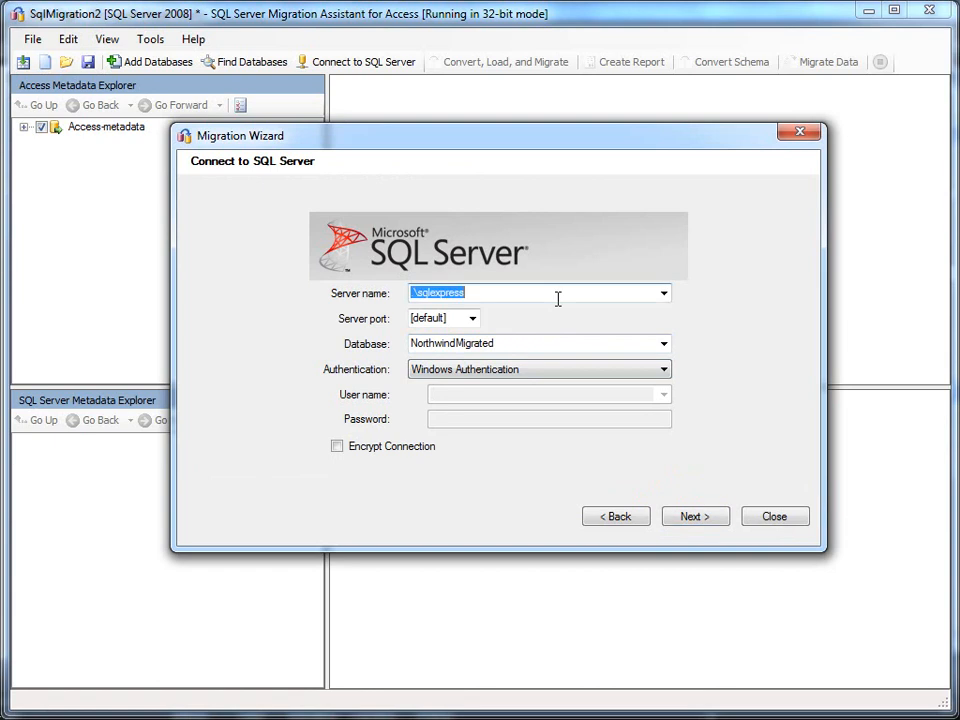
{"action": "left_click", "coordinate": [548, 342]}
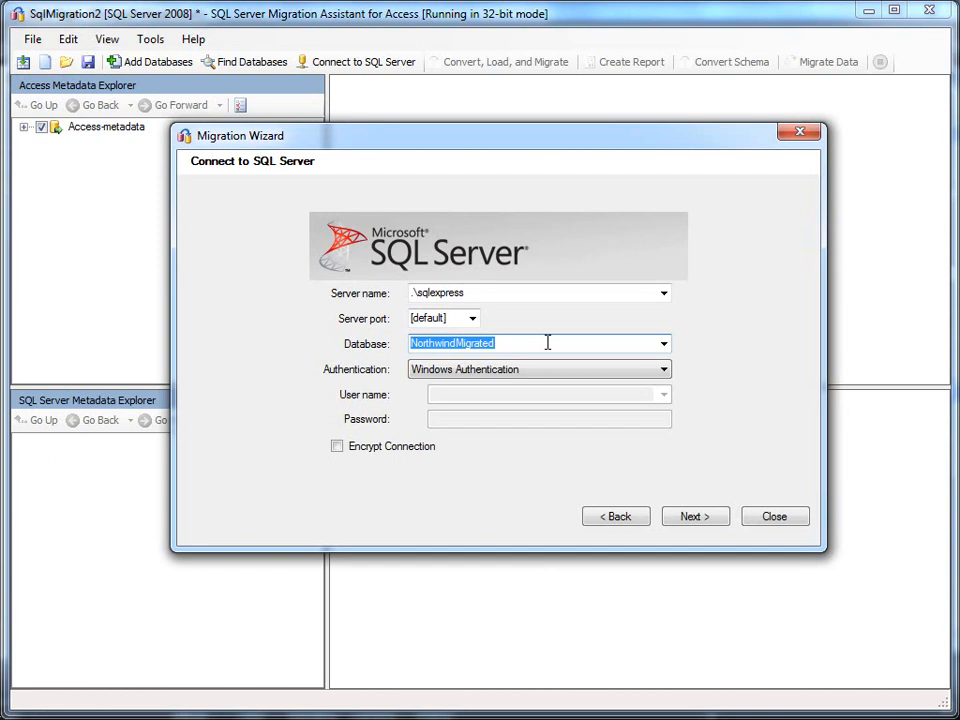
{"action": "type", "text": "No"}
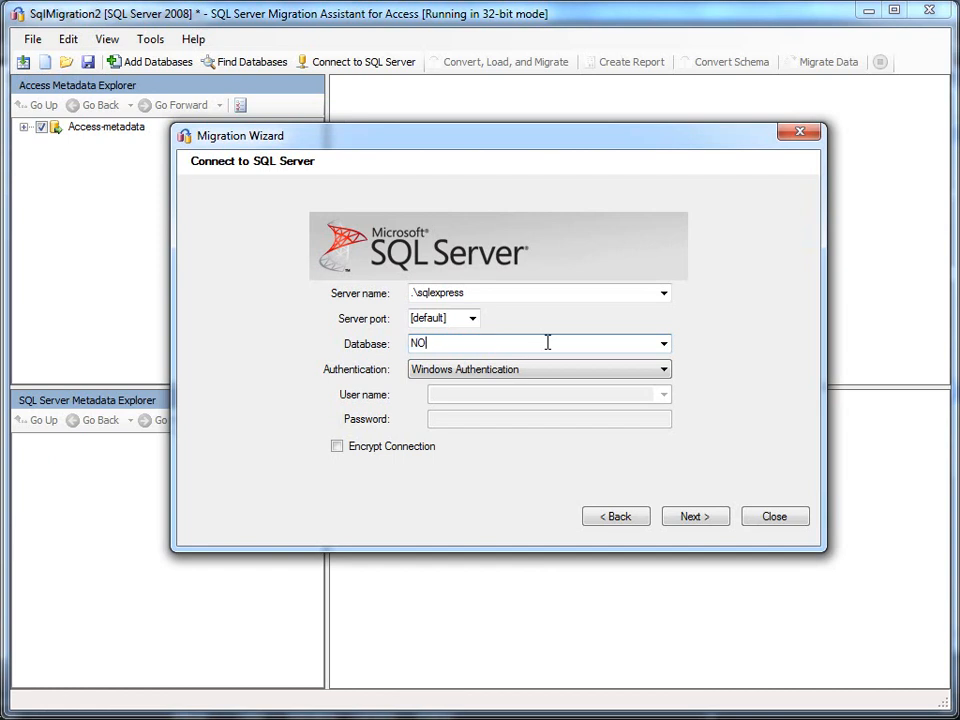
{"action": "type", "text": "rthwindFromAccess"}
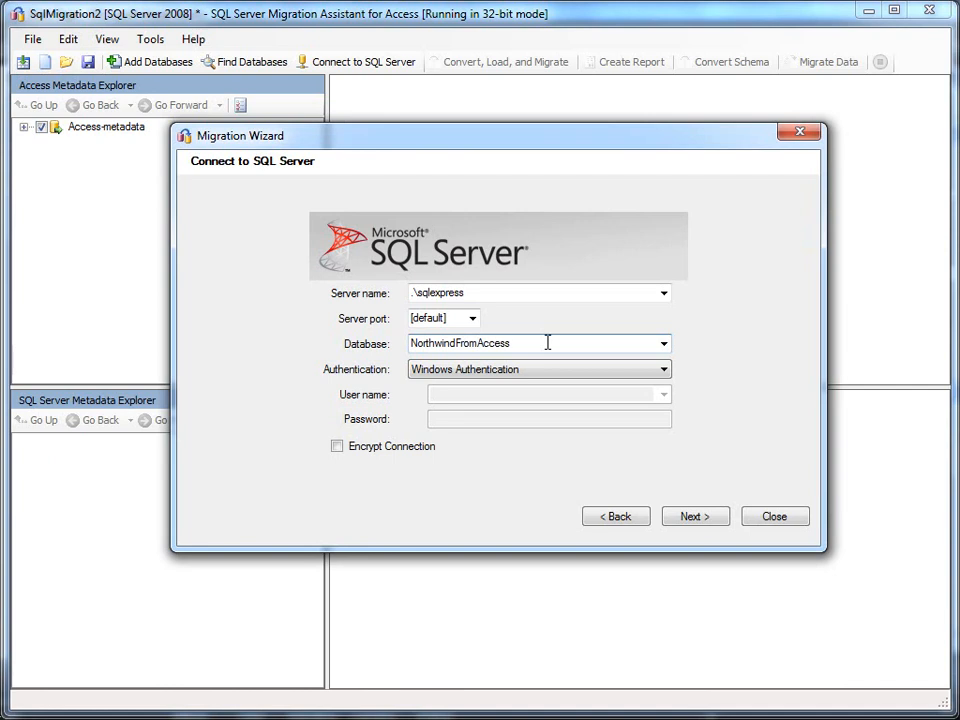
{"action": "left_click", "coordinate": [684, 521]}
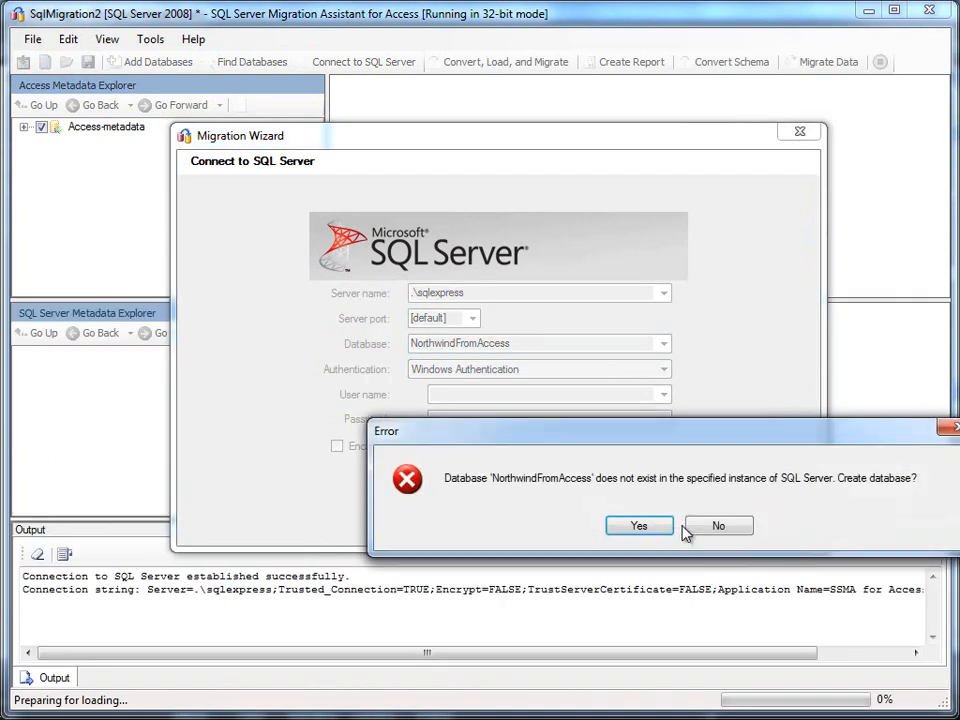
{"action": "left_click_drag", "start_coordinate": [532, 432], "coordinate": [398, 360]}
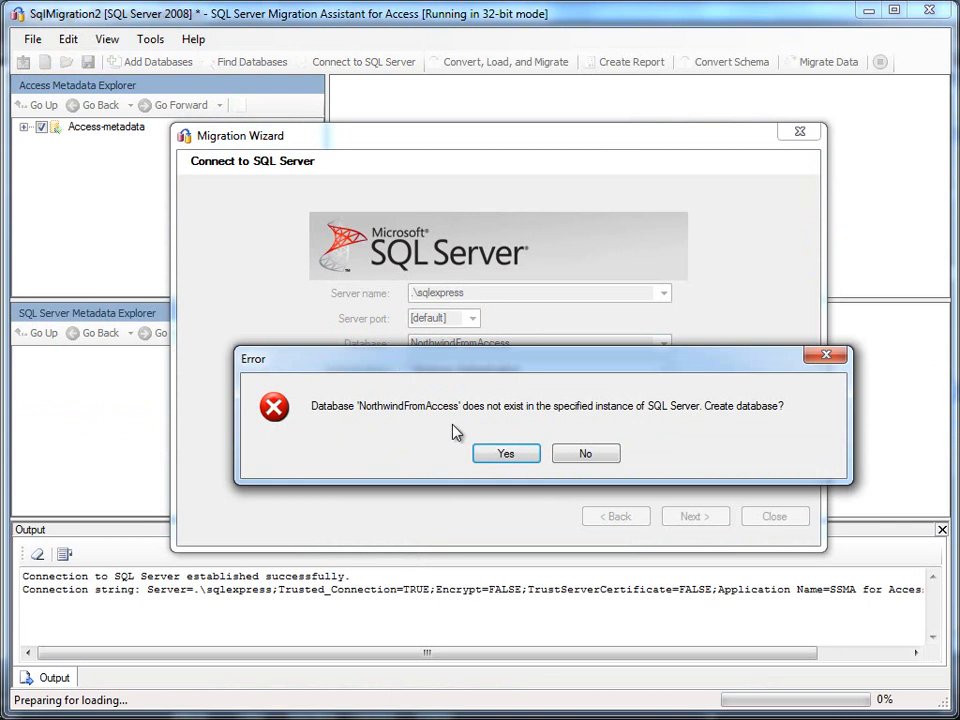
{"action": "left_click", "coordinate": [491, 454]}
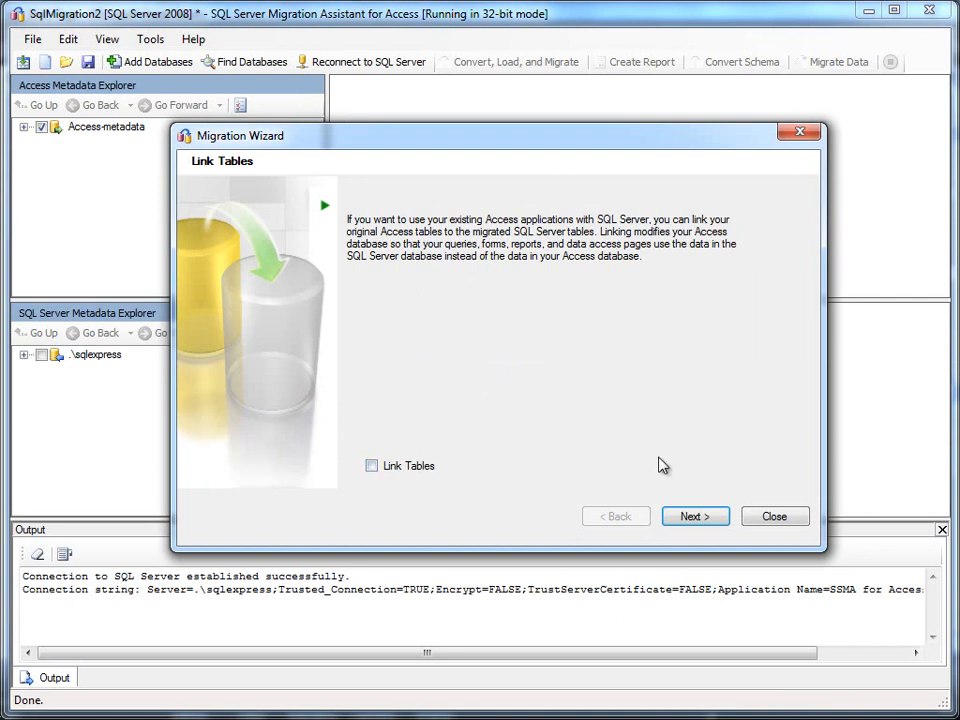
Step: Skip table linking, review the dbo tables and views, and confirm synchronization to migrate
{"action": "left_click", "coordinate": [692, 518]}
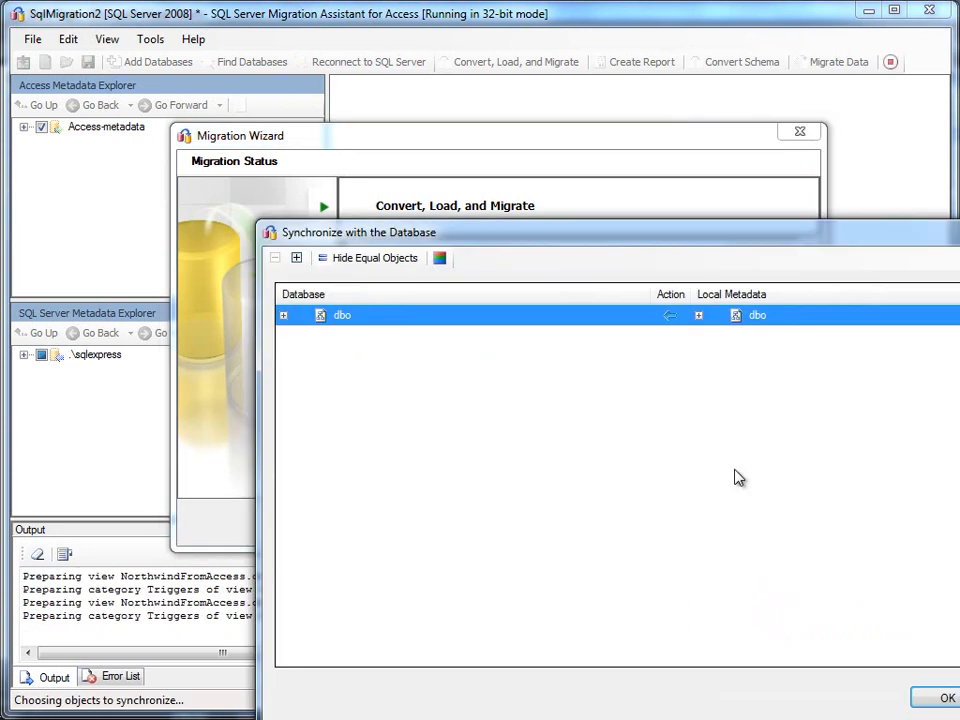
{"action": "left_click_drag", "start_coordinate": [728, 248], "coordinate": [542, 134]}
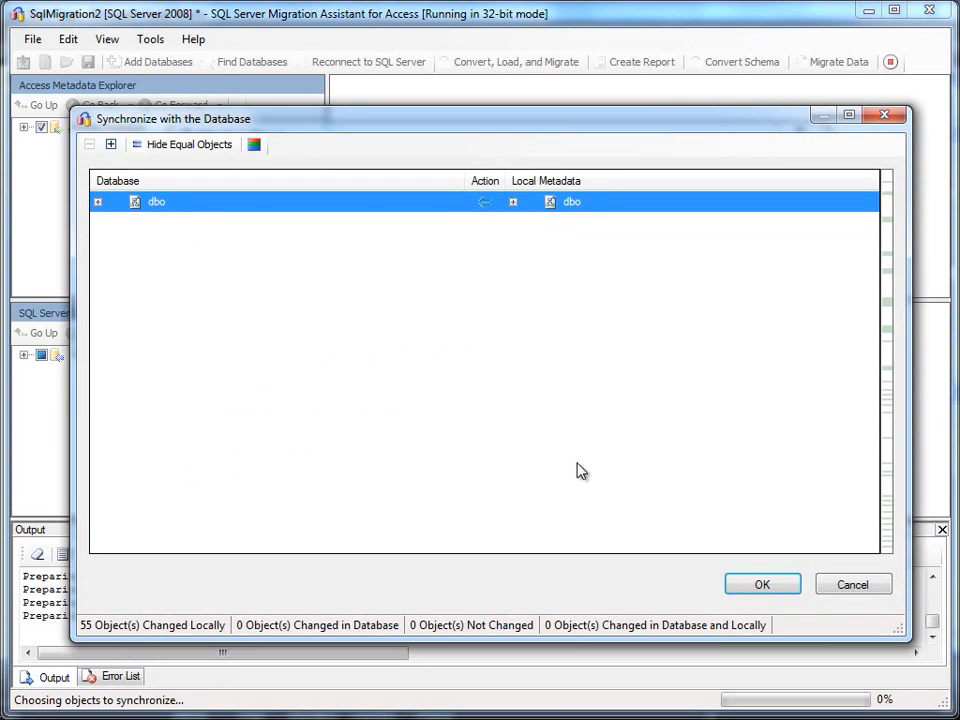
{"action": "left_click", "coordinate": [98, 202]}
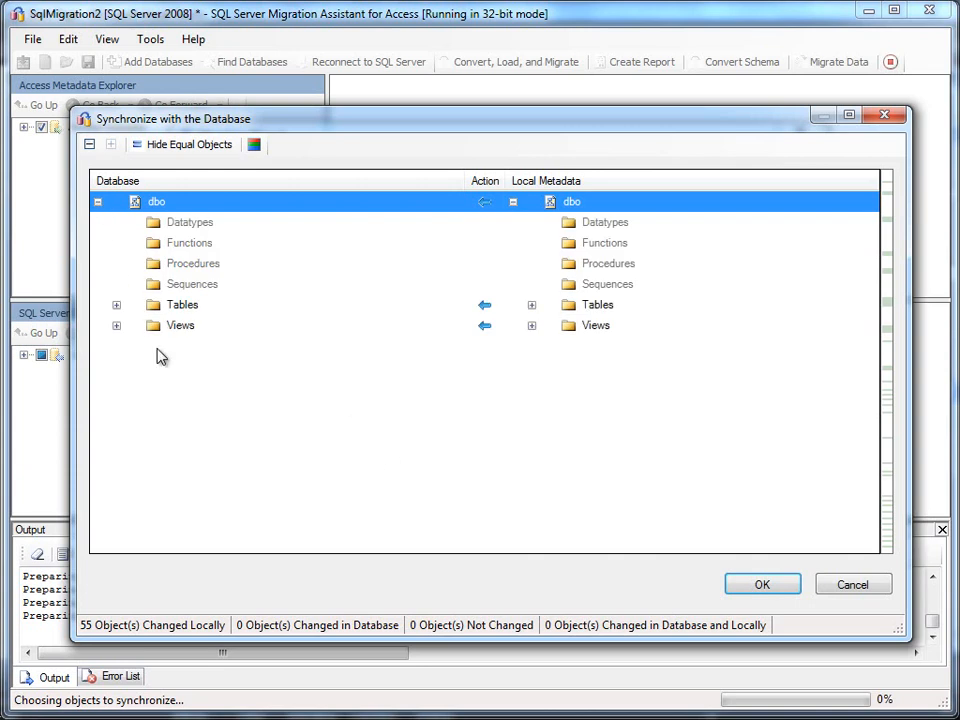
{"action": "left_click", "coordinate": [116, 305]}
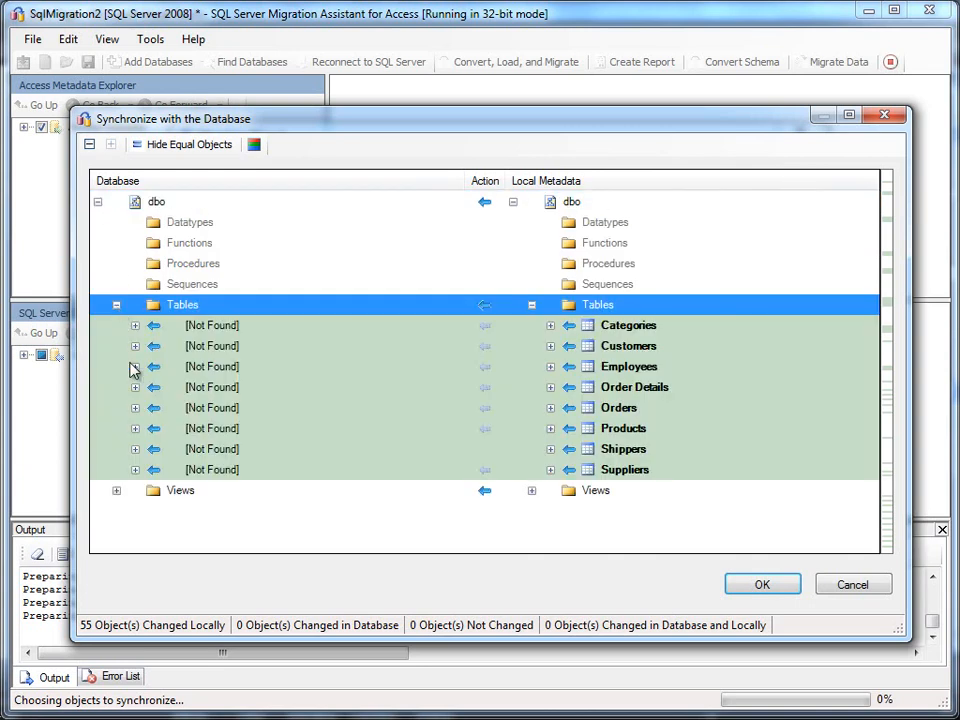
{"action": "left_click", "coordinate": [117, 492]}
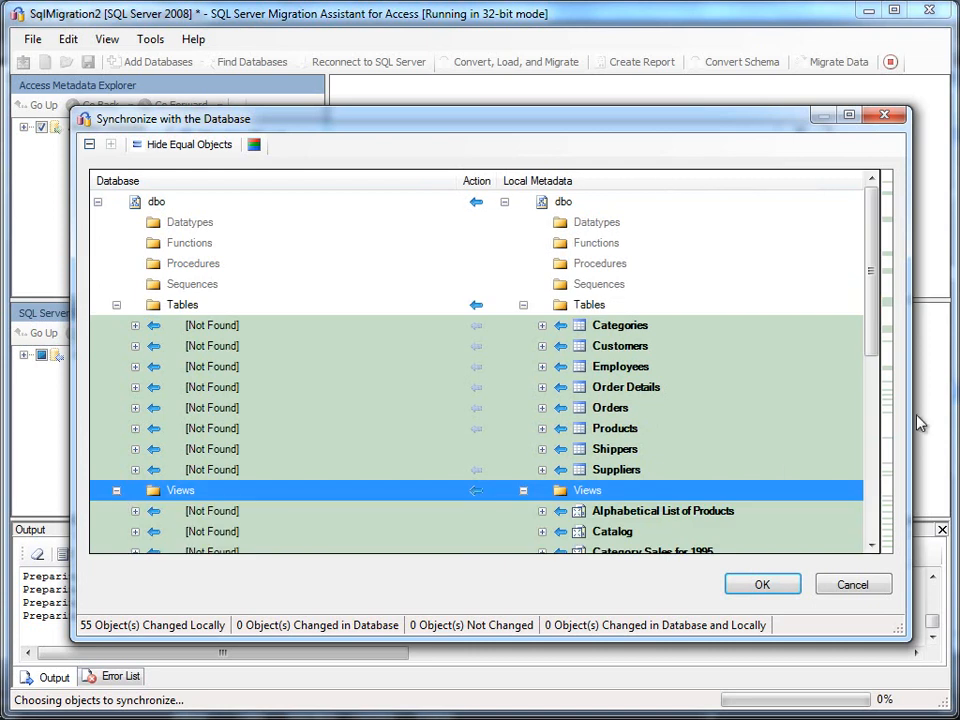
{"action": "left_click_drag", "start_coordinate": [872, 330], "coordinate": [876, 476]}
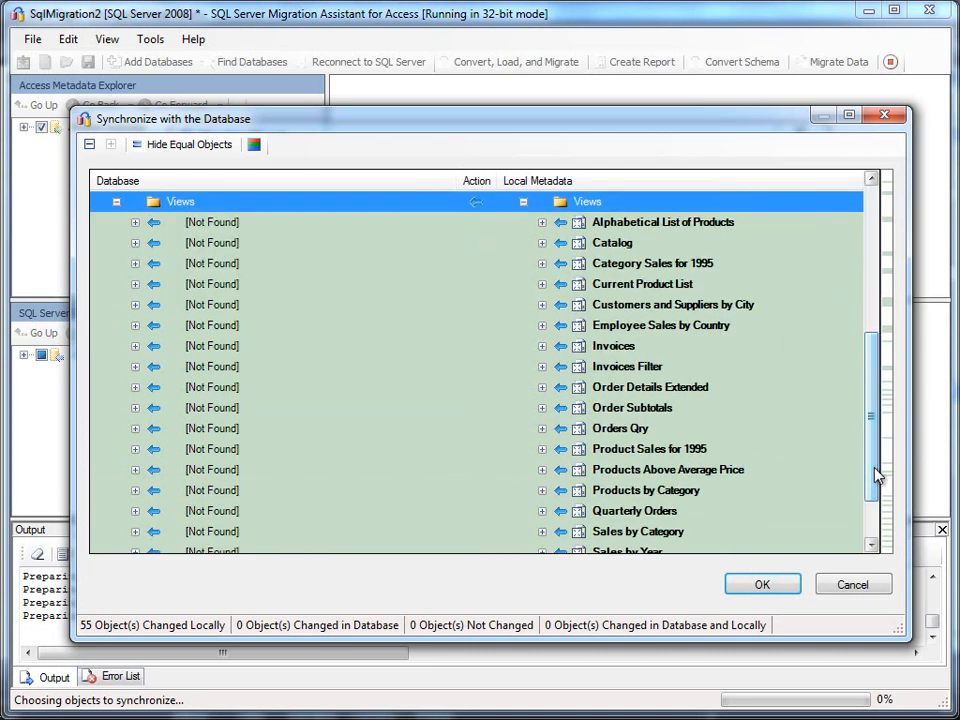
{"action": "left_click", "coordinate": [765, 587]}
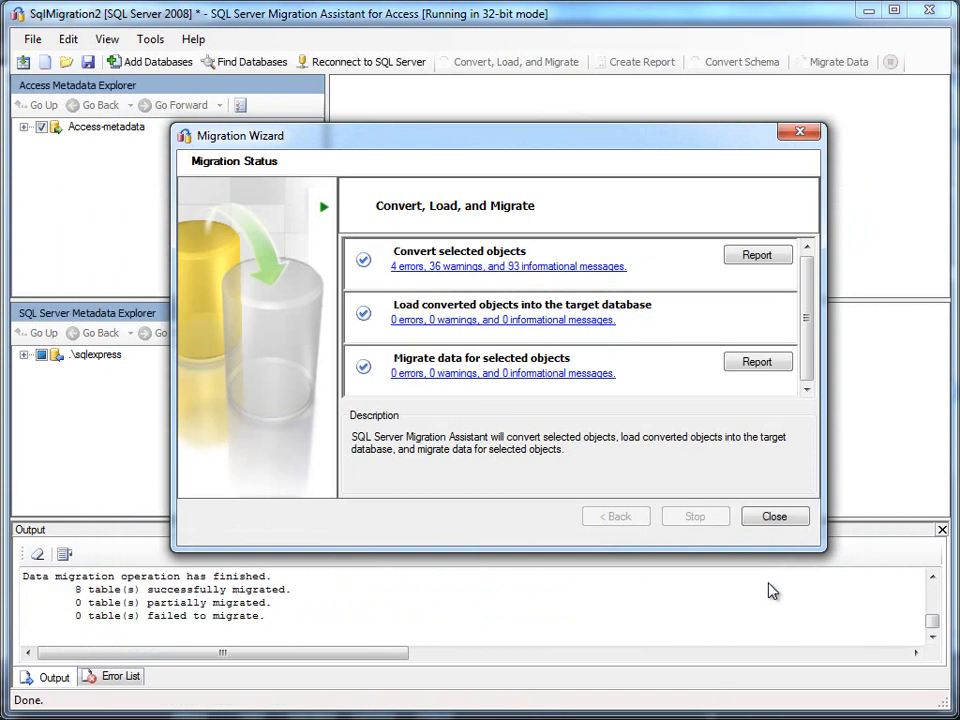
Step: Close the finished wizard and exit the migration assistant without saving the project
{"action": "left_click", "coordinate": [778, 516]}
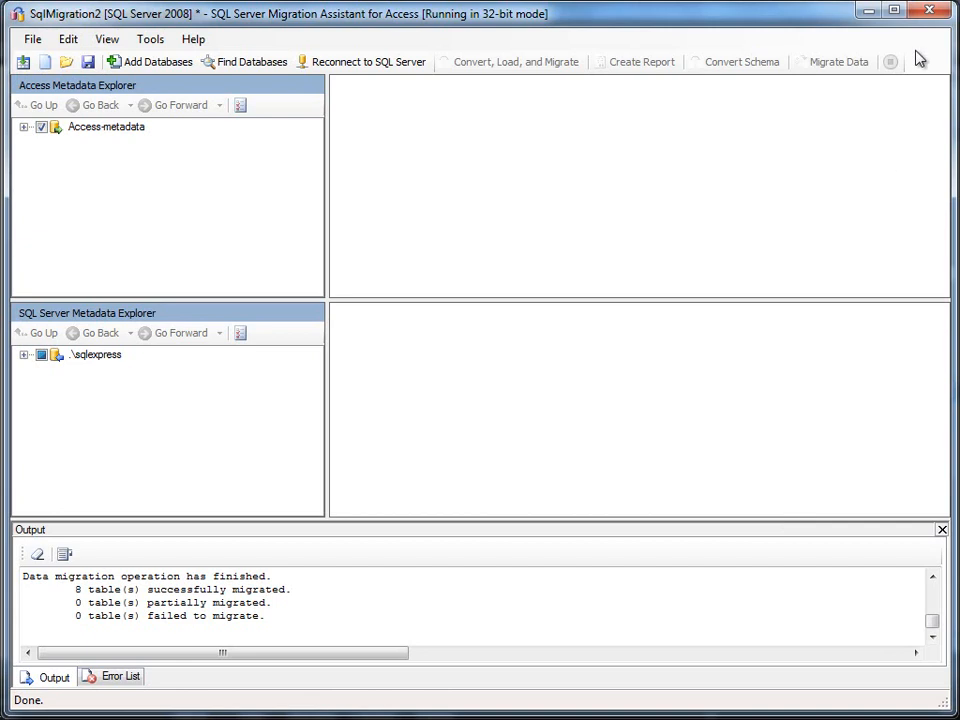
{"action": "key", "text": "alt+F4"}
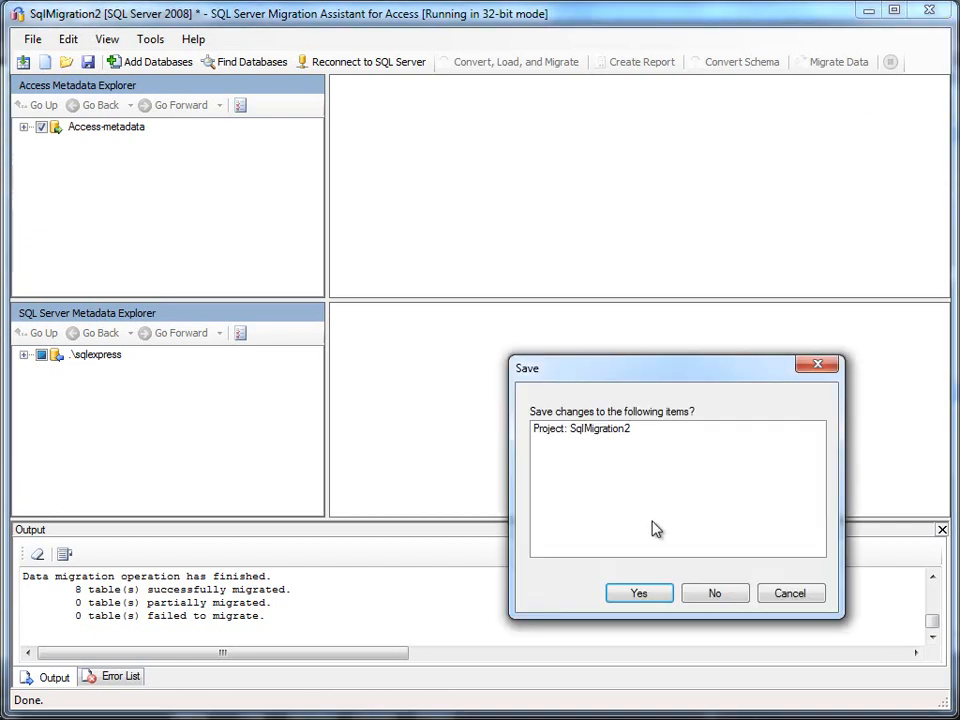
{"action": "left_click", "coordinate": [700, 594]}
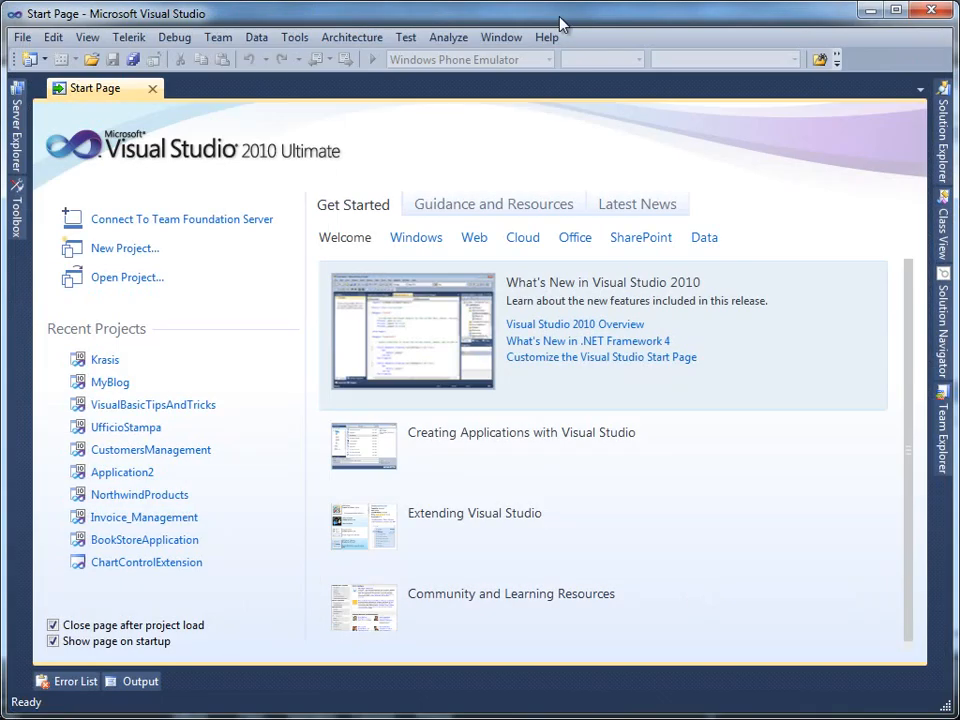
Step: Create a LightSwitch Visual Basic application named NorthwindMigration
{"action": "left_click", "coordinate": [124, 250]}
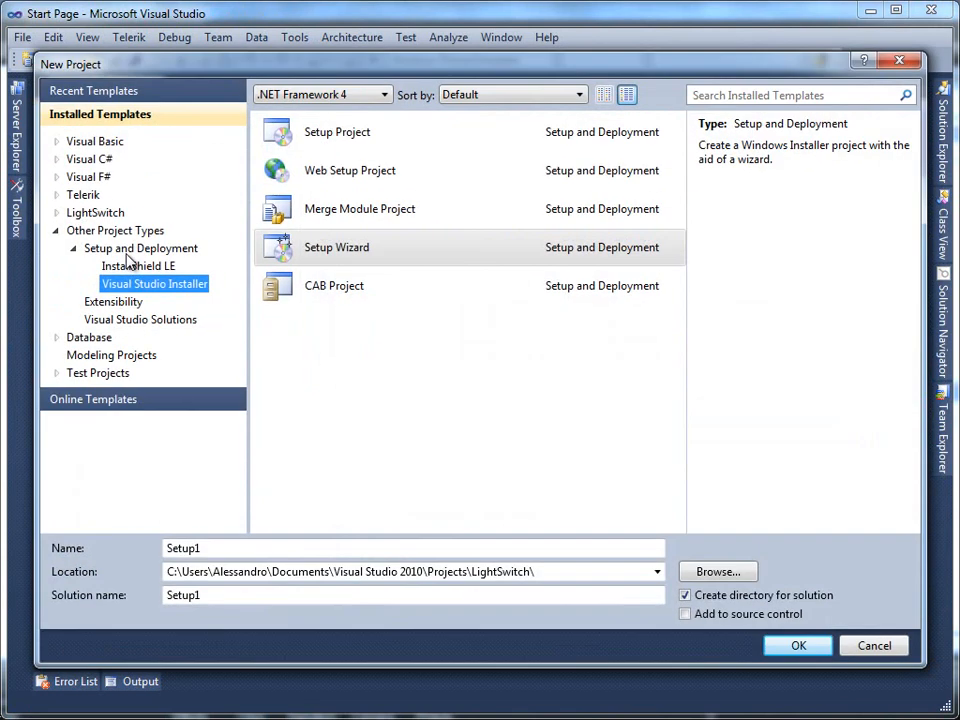
{"action": "left_click", "coordinate": [56, 230]}
{"action": "left_click", "coordinate": [105, 214]}
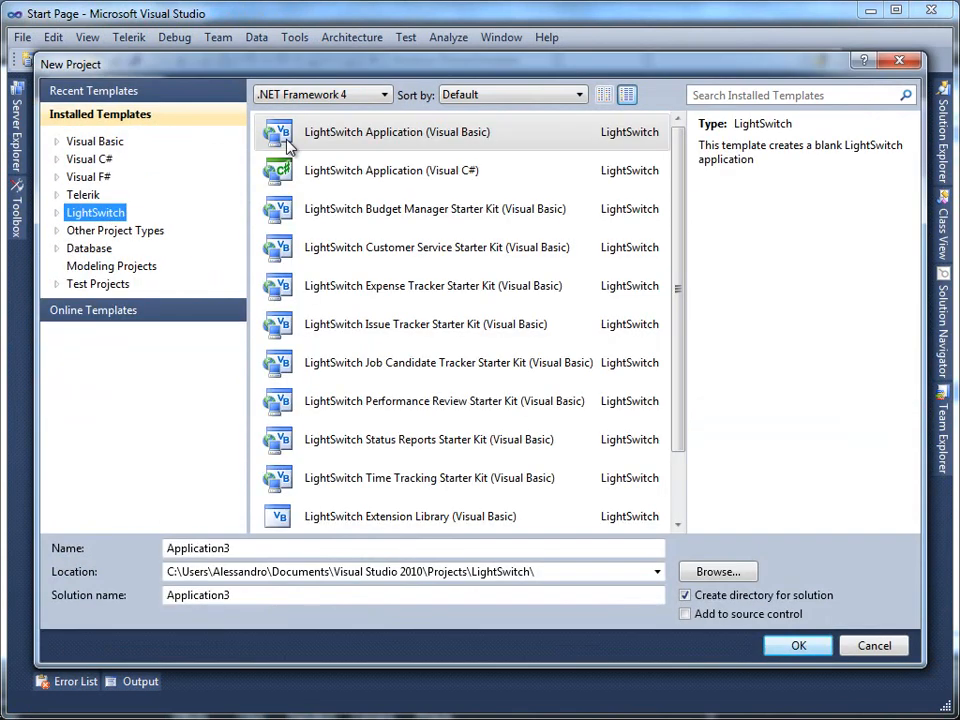
{"action": "double_click", "coordinate": [260, 553]}
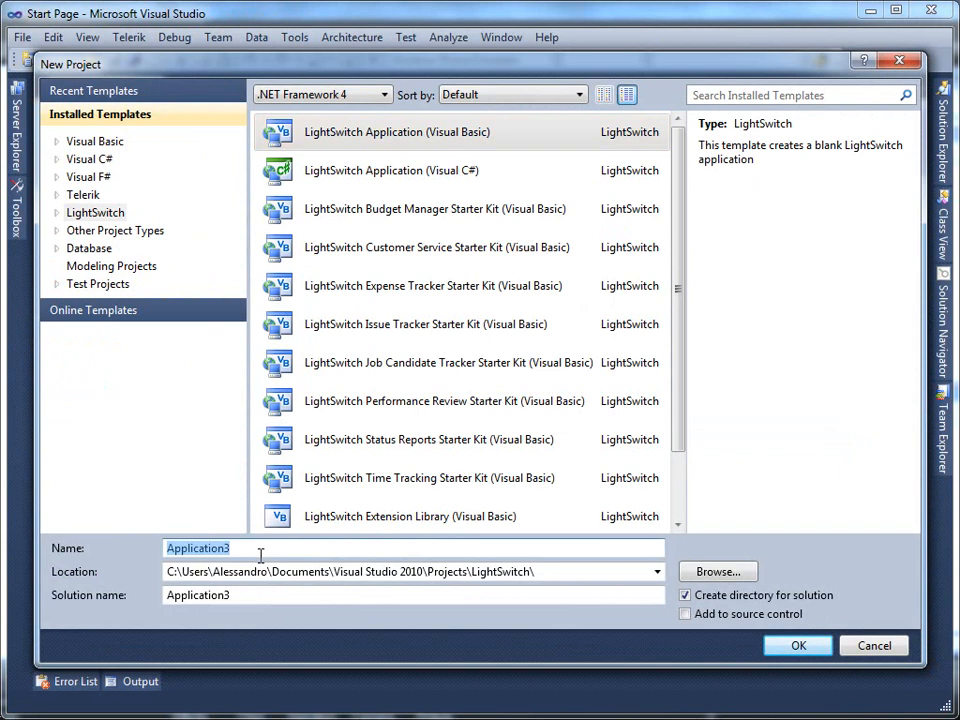
{"action": "type", "text": "NorthwindM"}
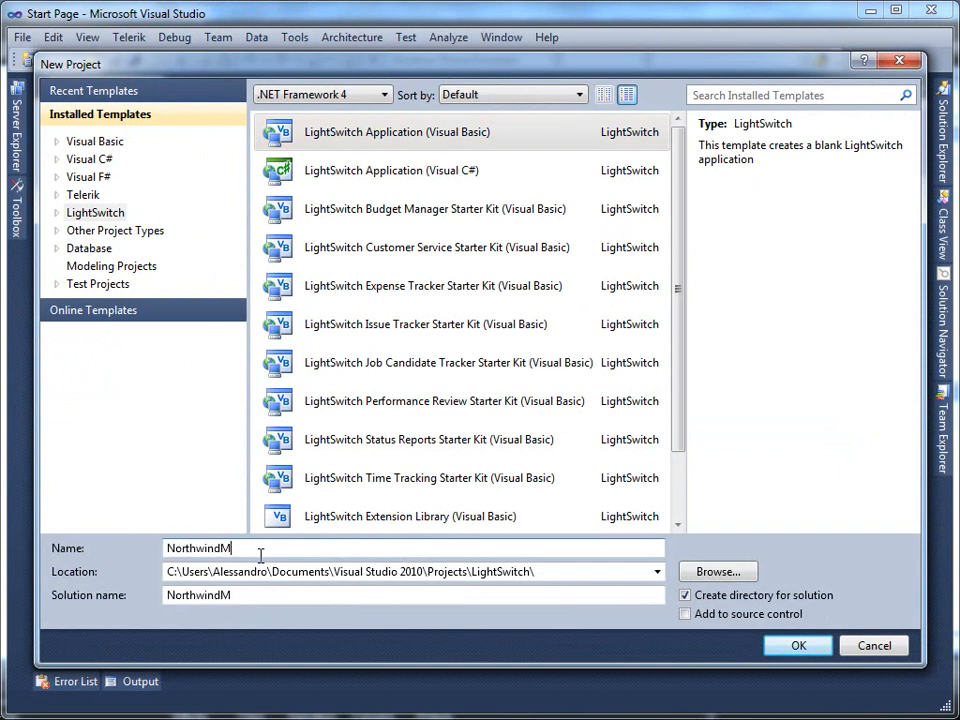
{"action": "type", "text": "igration"}
{"action": "key", "text": "Return"}
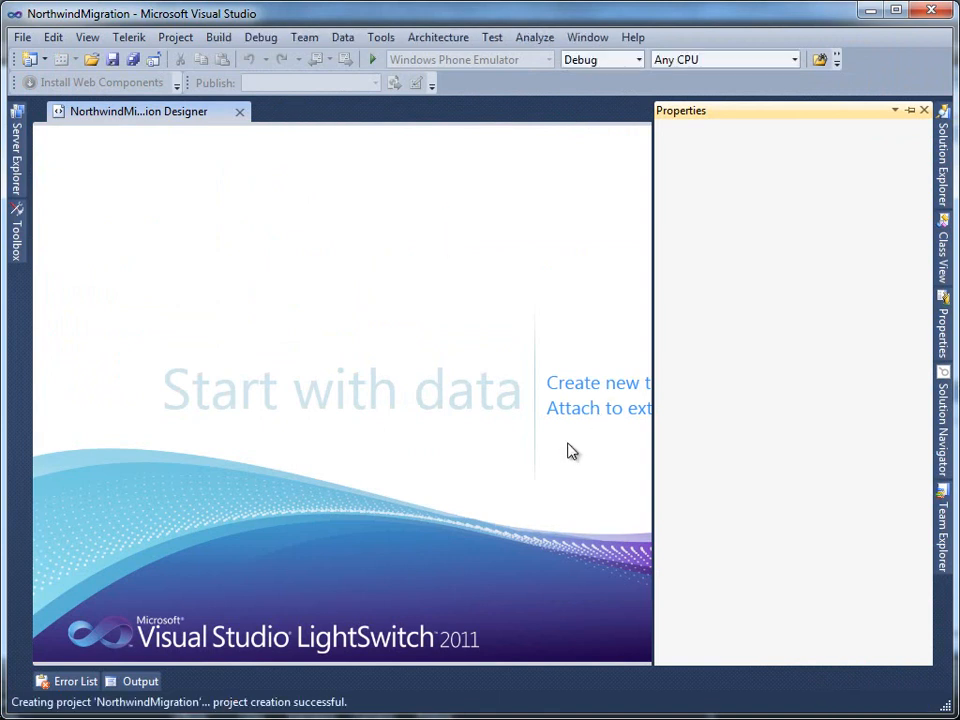
Step: Start attaching an external Database data source using Microsoft SQL Server
{"action": "left_click", "coordinate": [610, 410]}
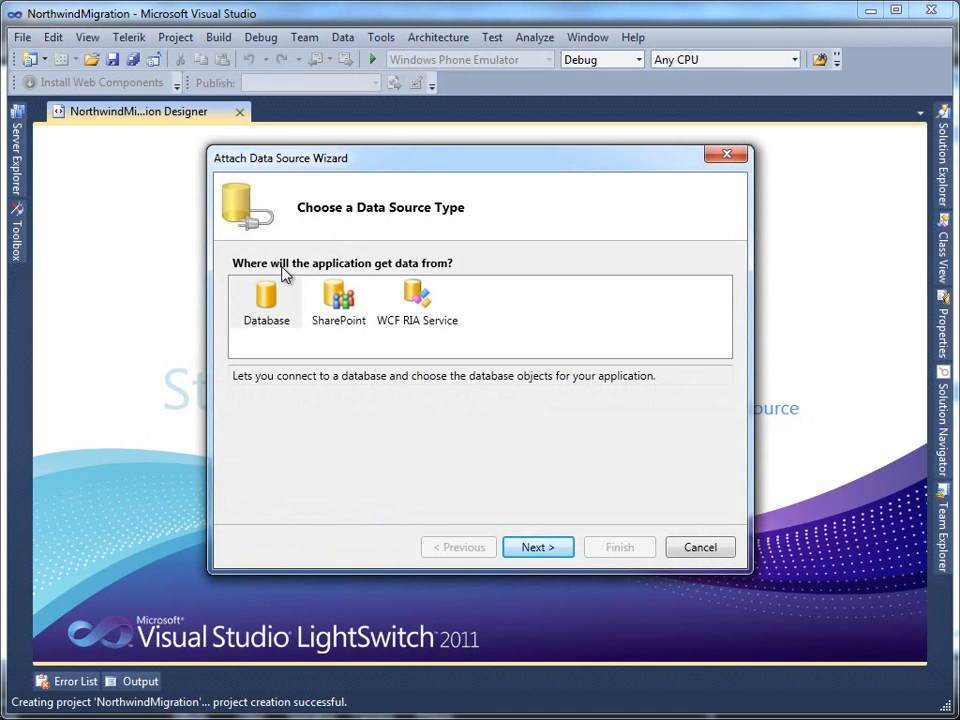
{"action": "left_click", "coordinate": [272, 318]}
{"action": "left_click", "coordinate": [522, 550]}
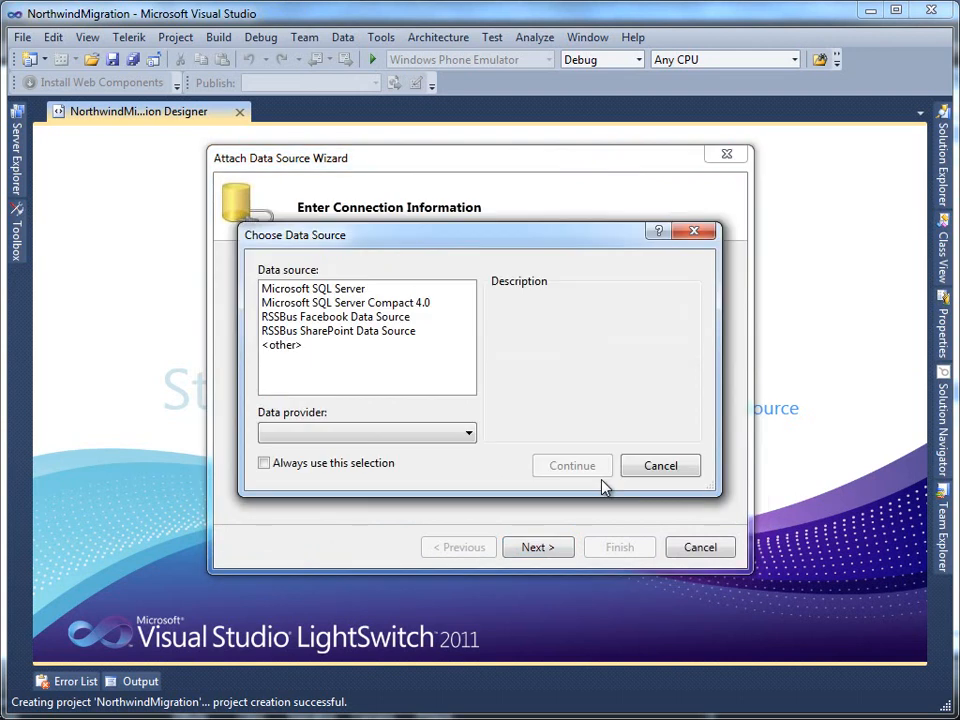
{"action": "left_click", "coordinate": [372, 292]}
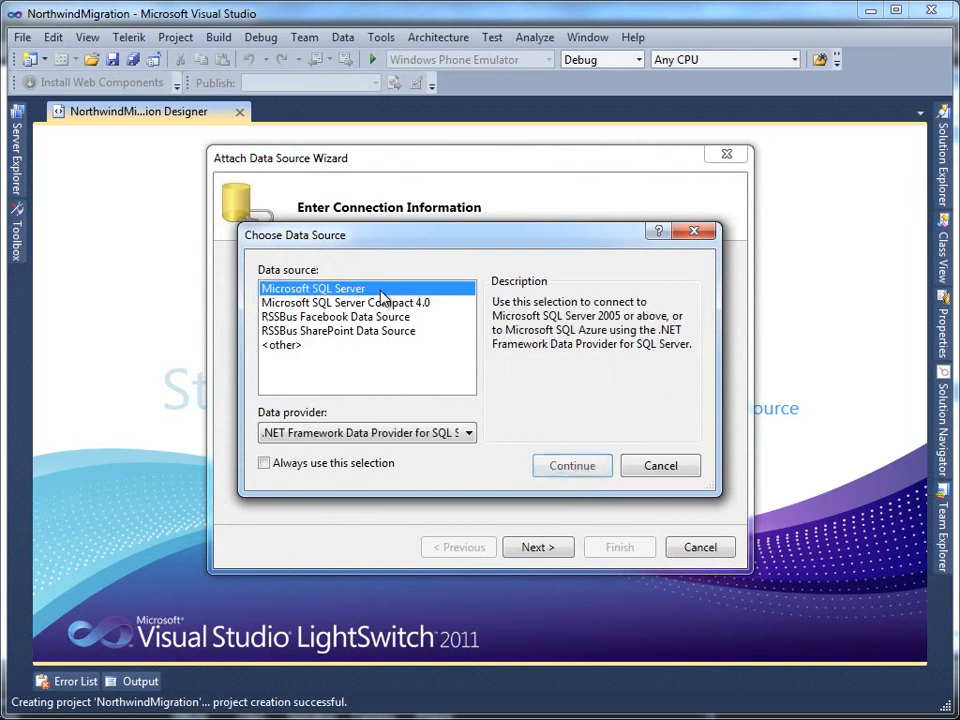
{"action": "left_click", "coordinate": [574, 470]}
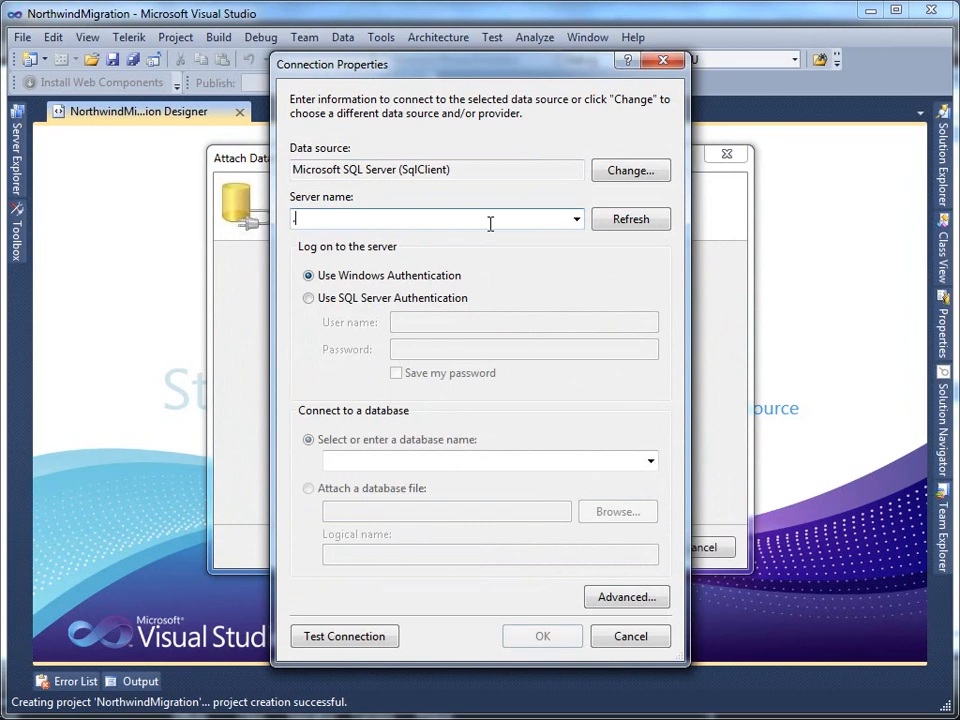
Step: Connect to server .\sqlexpress with database NorthwindFromAccess
{"action": "type", "text": ".\\dq"}
{"action": "type", "text": "lexpr"}
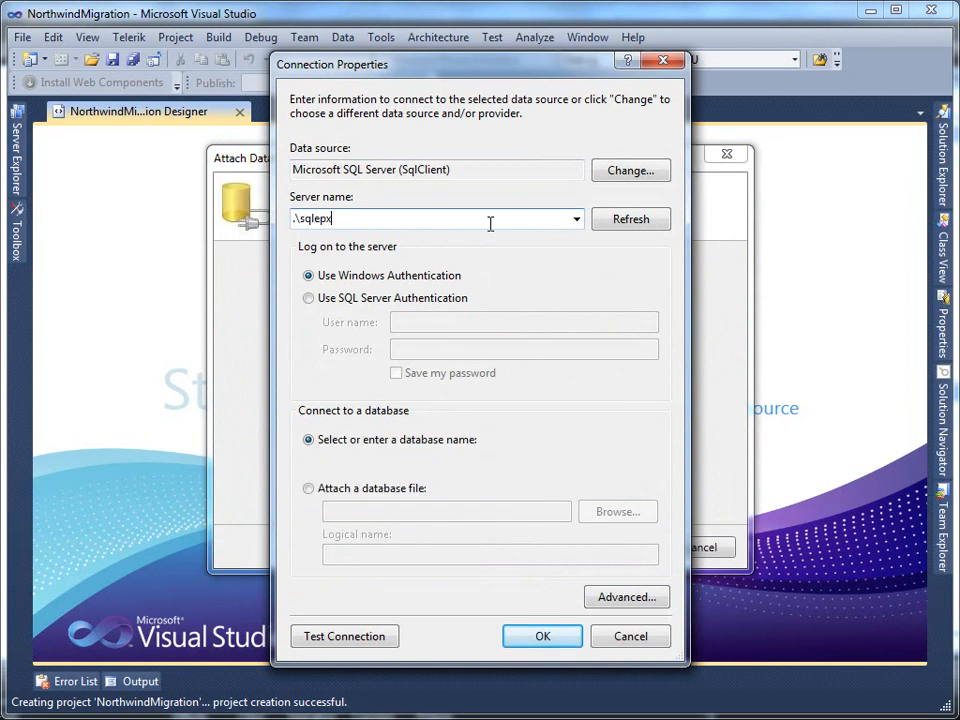
{"action": "type", "text": "ess"}
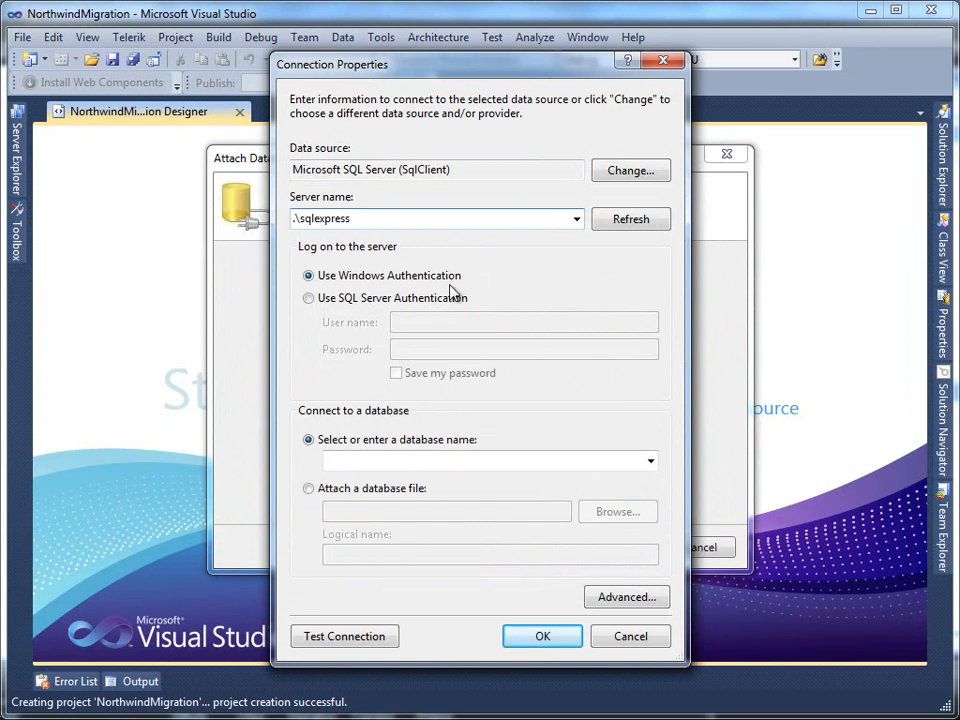
{"action": "left_click", "coordinate": [378, 462]}
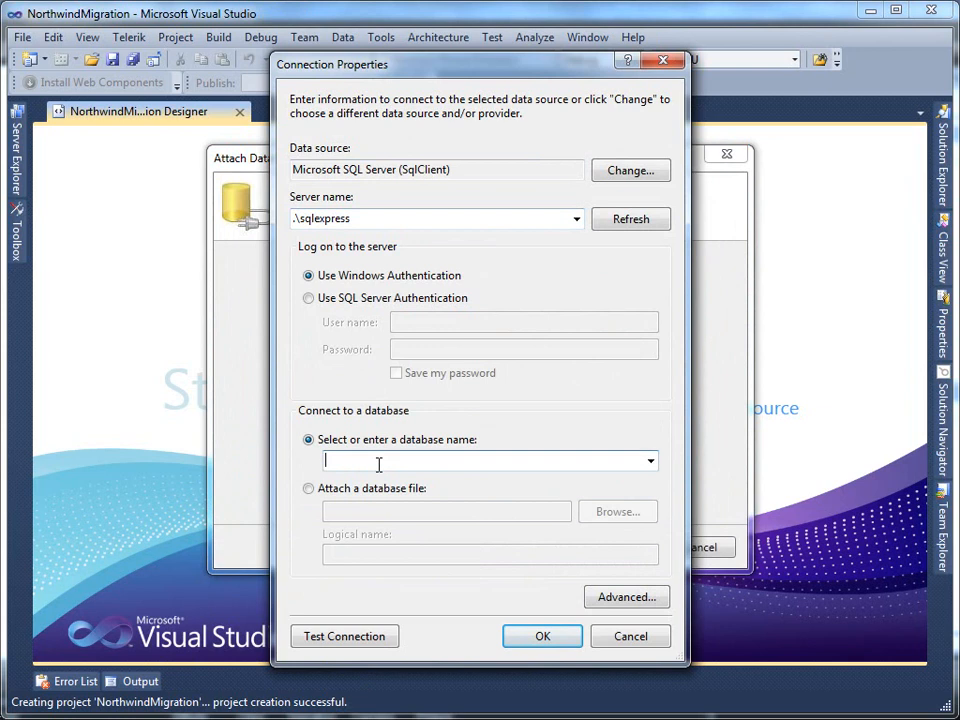
{"action": "type", "text": "NorthwindFromAccess"}
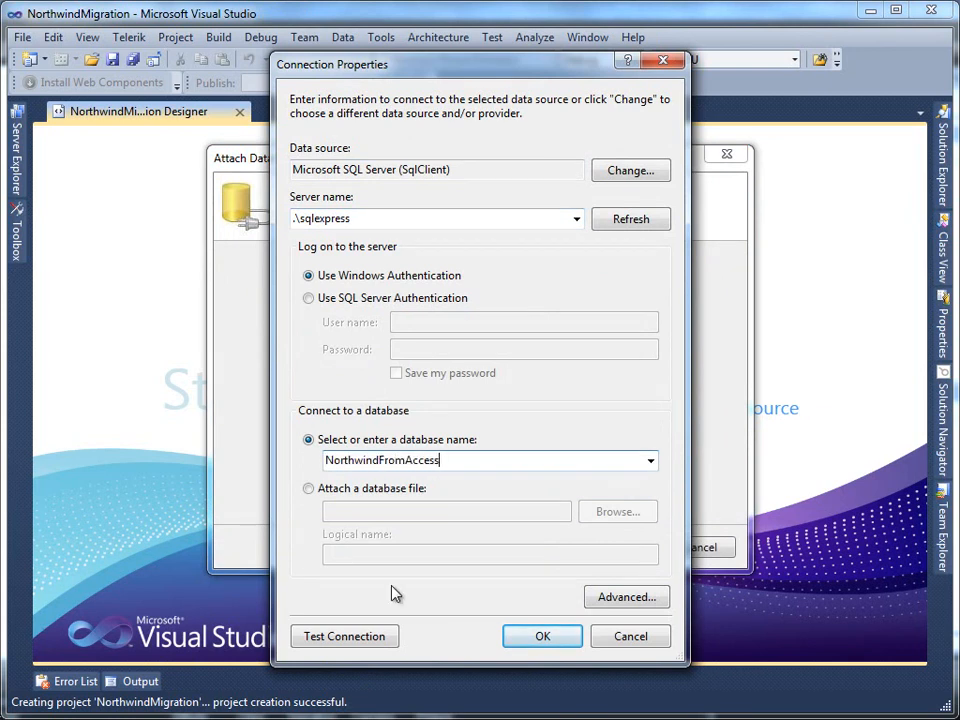
{"action": "left_click", "coordinate": [521, 634]}
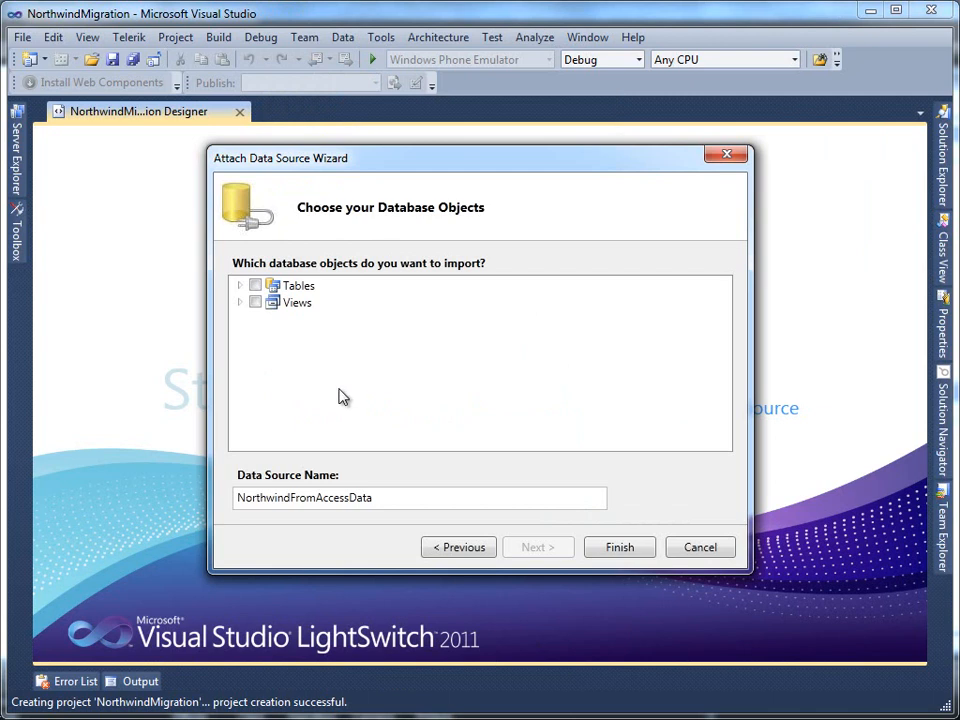
Step: Select the Customers and Orders tables and the Ten Most Expensive Products view for import
{"action": "left_click", "coordinate": [240, 287]}
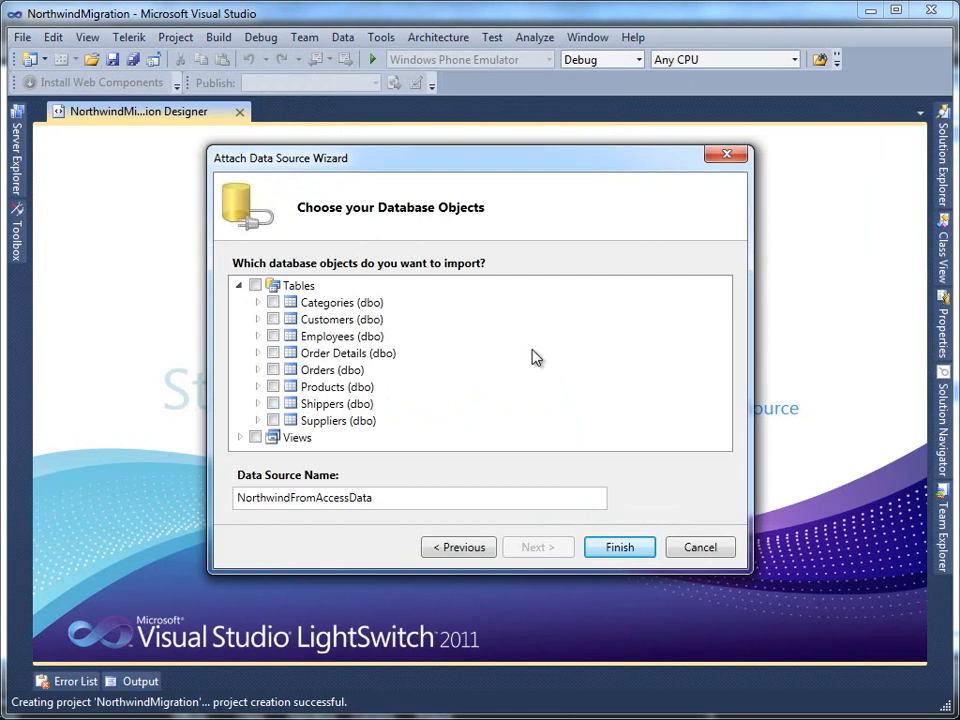
{"action": "left_click", "coordinate": [275, 320]}
{"action": "left_click", "coordinate": [274, 370]}
{"action": "left_click", "coordinate": [241, 437]}
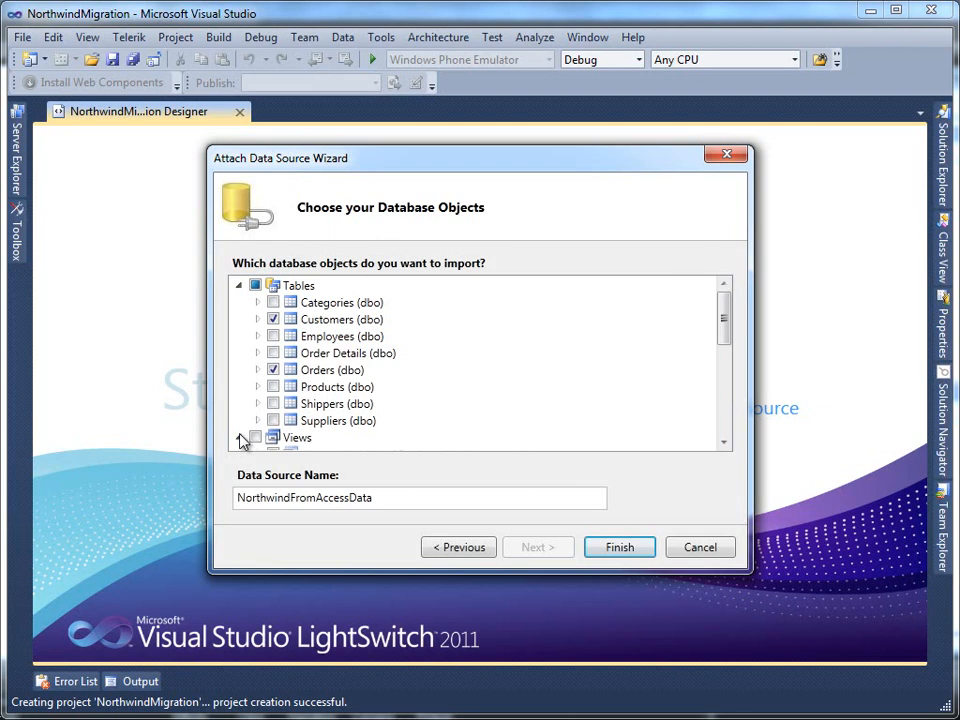
{"action": "left_click_drag", "start_coordinate": [722, 315], "coordinate": [726, 367]}
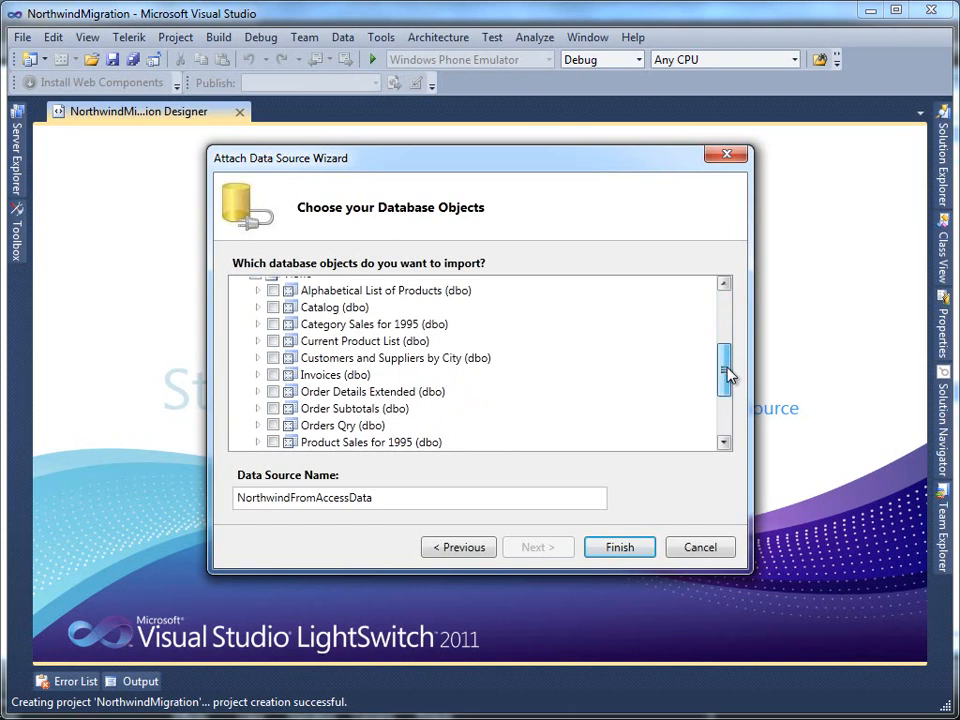
{"action": "left_click_drag", "start_coordinate": [727, 373], "coordinate": [727, 415]}
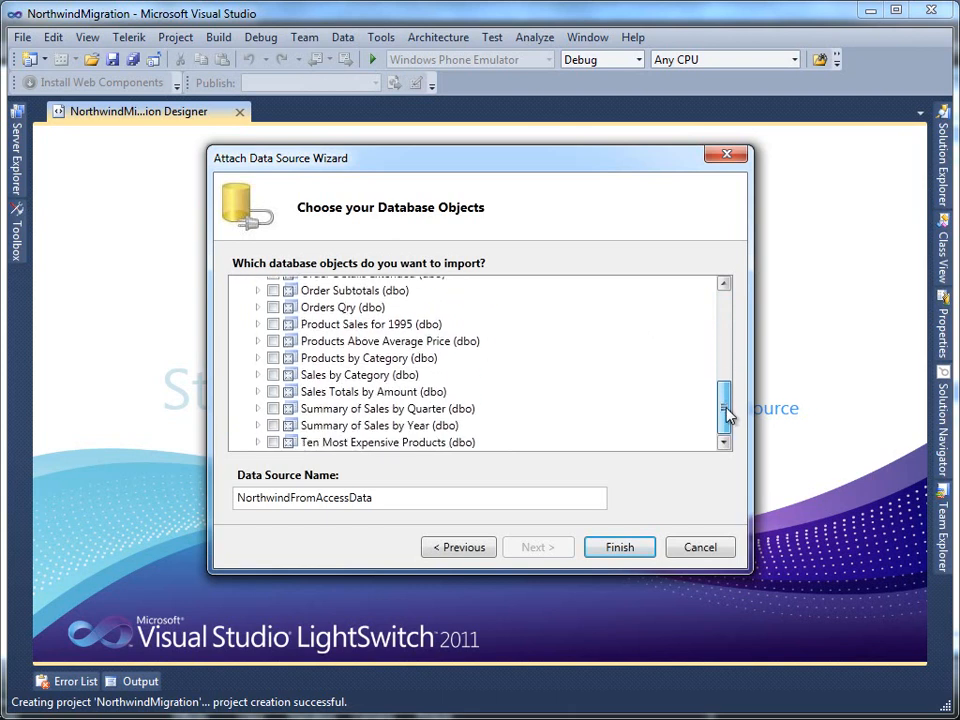
{"action": "left_click", "coordinate": [273, 443]}
{"action": "left_click", "coordinate": [620, 548]}
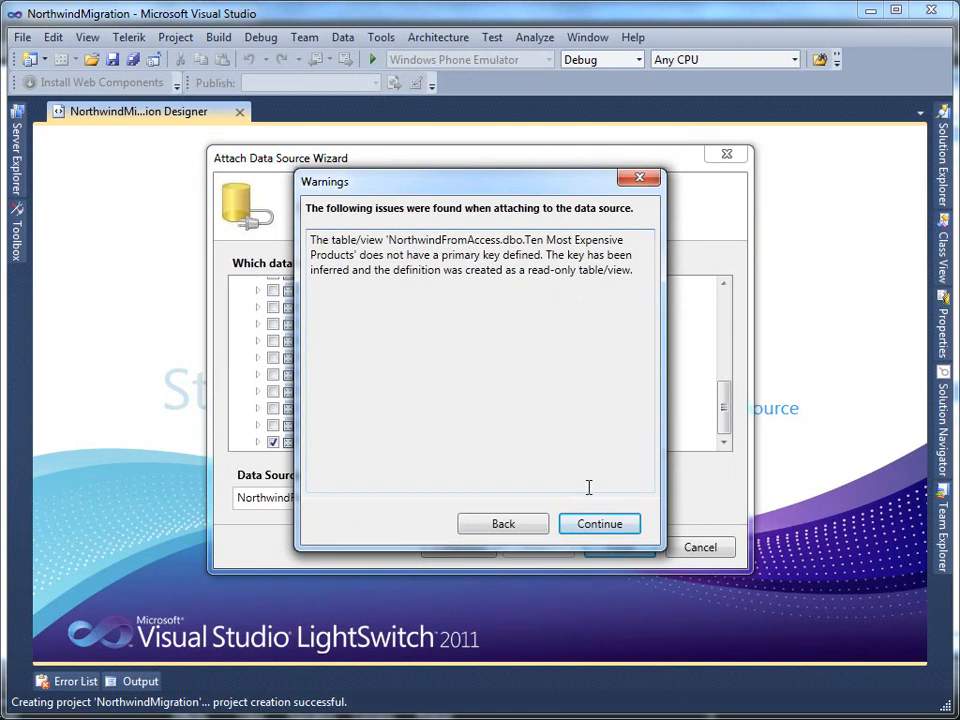
Step: Accept the missing-primary-key warning to attach the data, then select the Order entity
{"action": "left_click", "coordinate": [598, 521]}
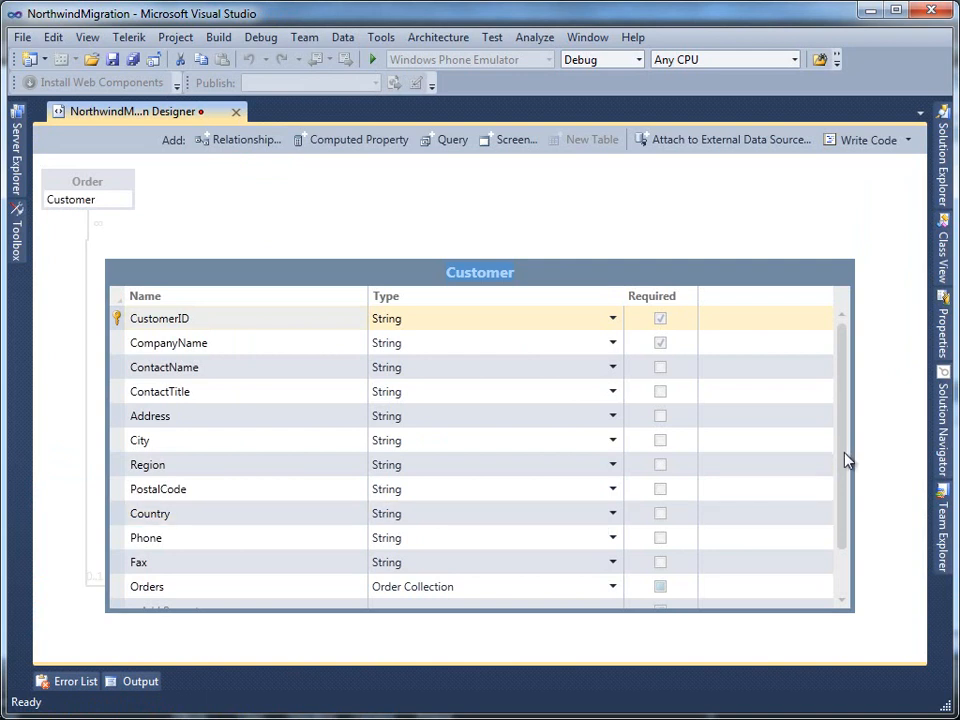
{"action": "scroll", "coordinate": [848, 498], "scroll_direction": "down", "scroll_amount": 1}
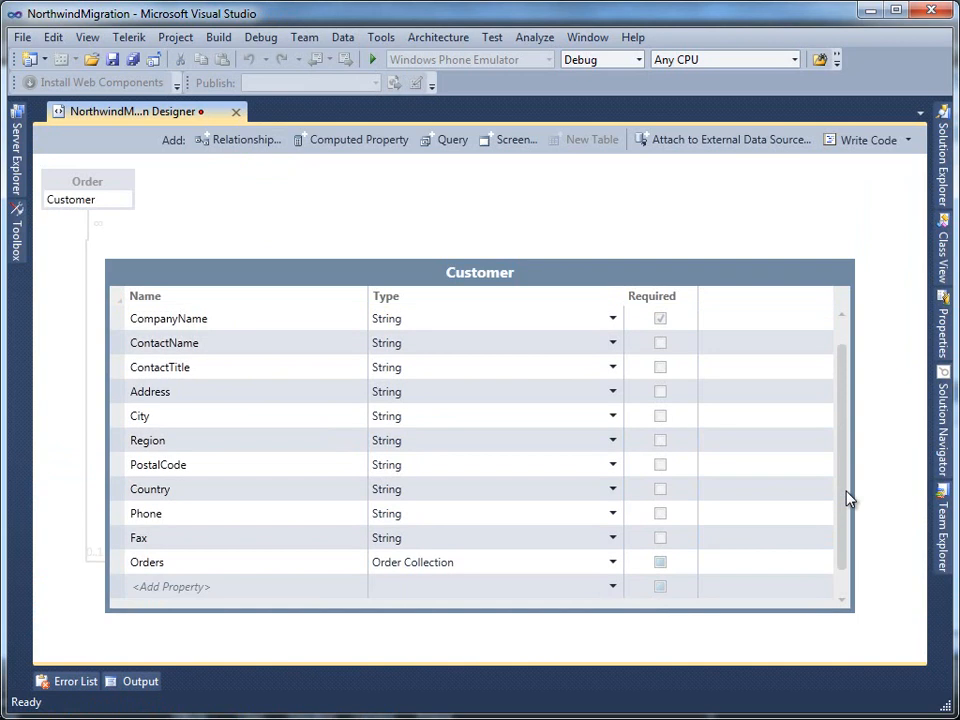
{"action": "left_click", "coordinate": [125, 184]}
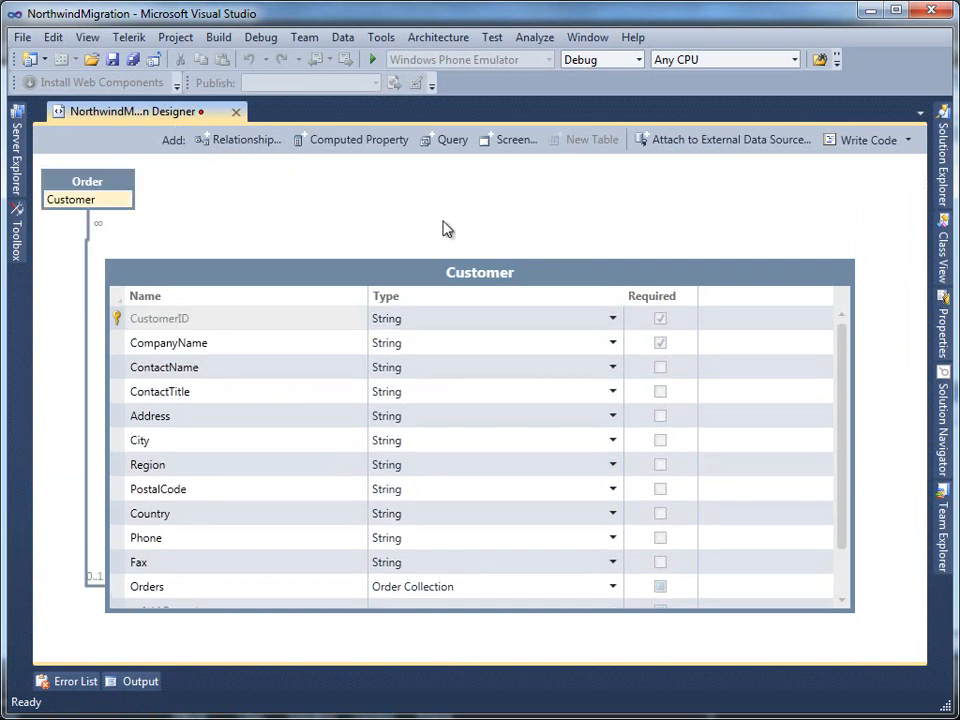
Step: In the Order entity, make OrderDate, RequiredDate and ShippedDate Date, and Freight Money
{"action": "double_click", "coordinate": [84, 176]}
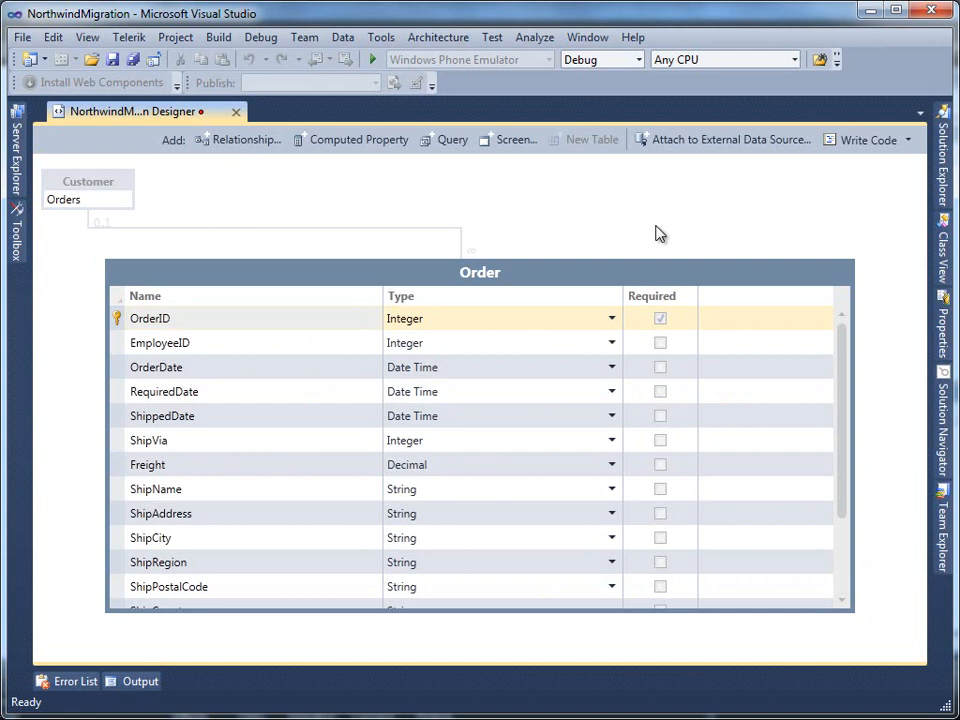
{"action": "left_click", "coordinate": [611, 369]}
{"action": "left_click", "coordinate": [541, 395]}
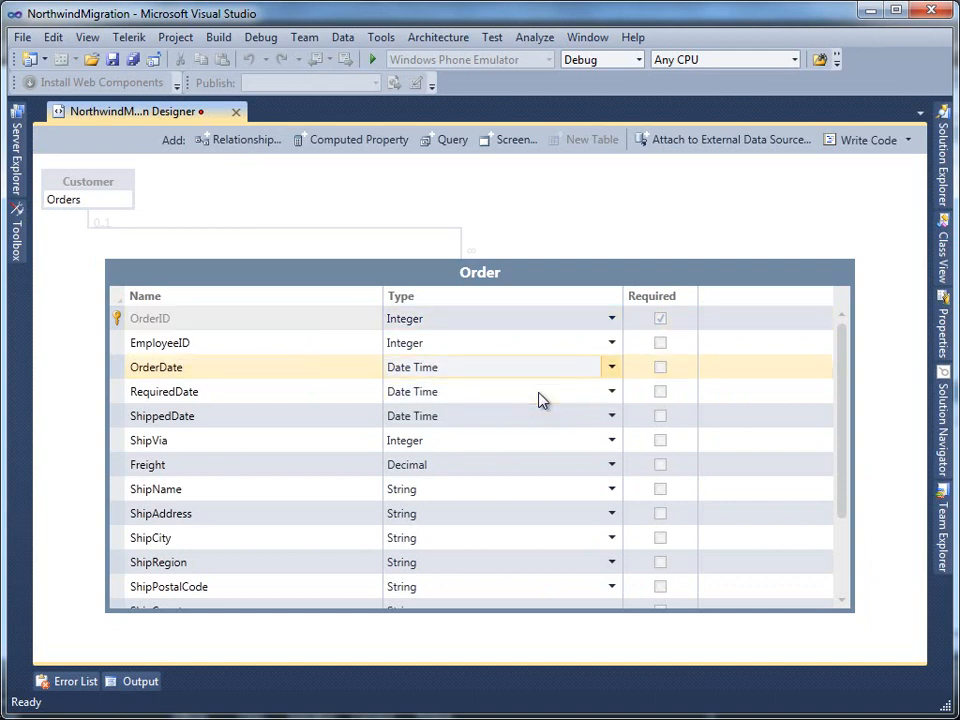
{"action": "left_click", "coordinate": [616, 400]}
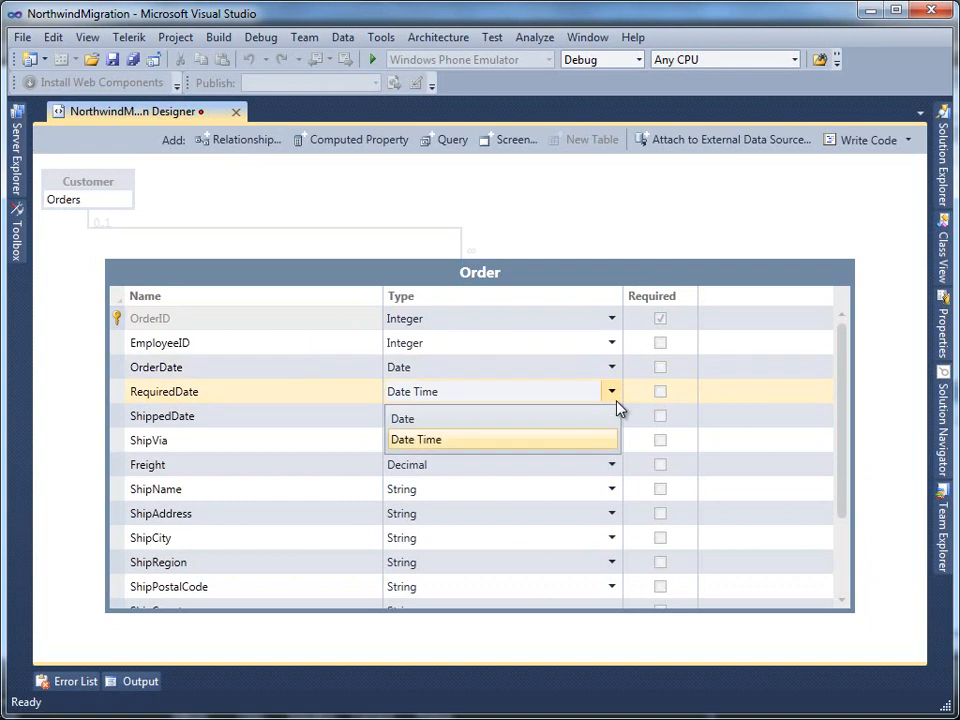
{"action": "left_click", "coordinate": [519, 424]}
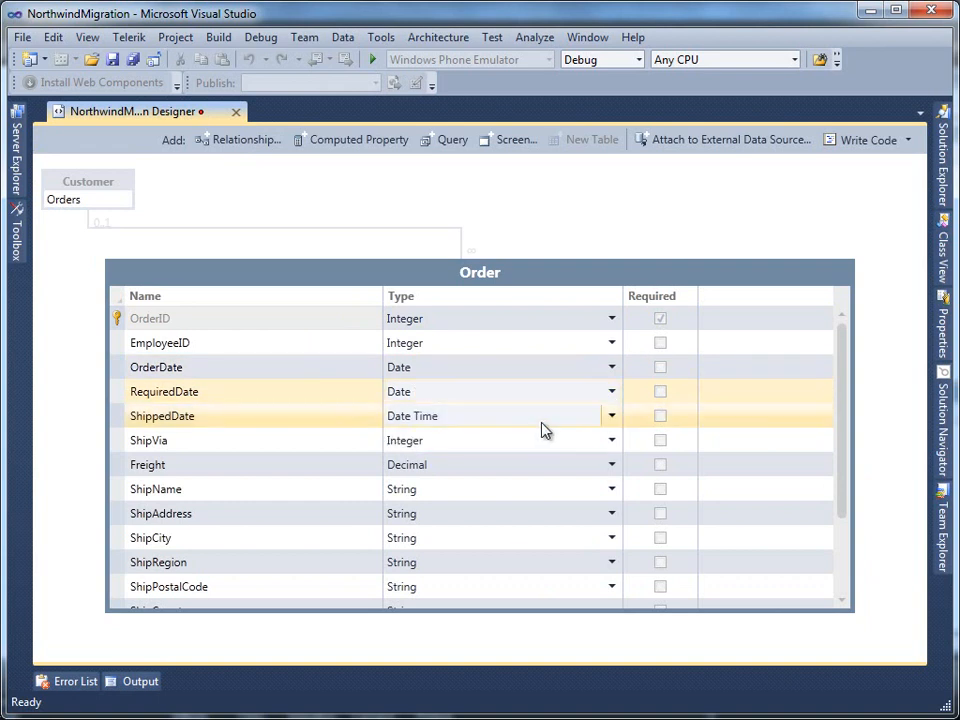
{"action": "left_click", "coordinate": [613, 419]}
{"action": "left_click", "coordinate": [491, 444]}
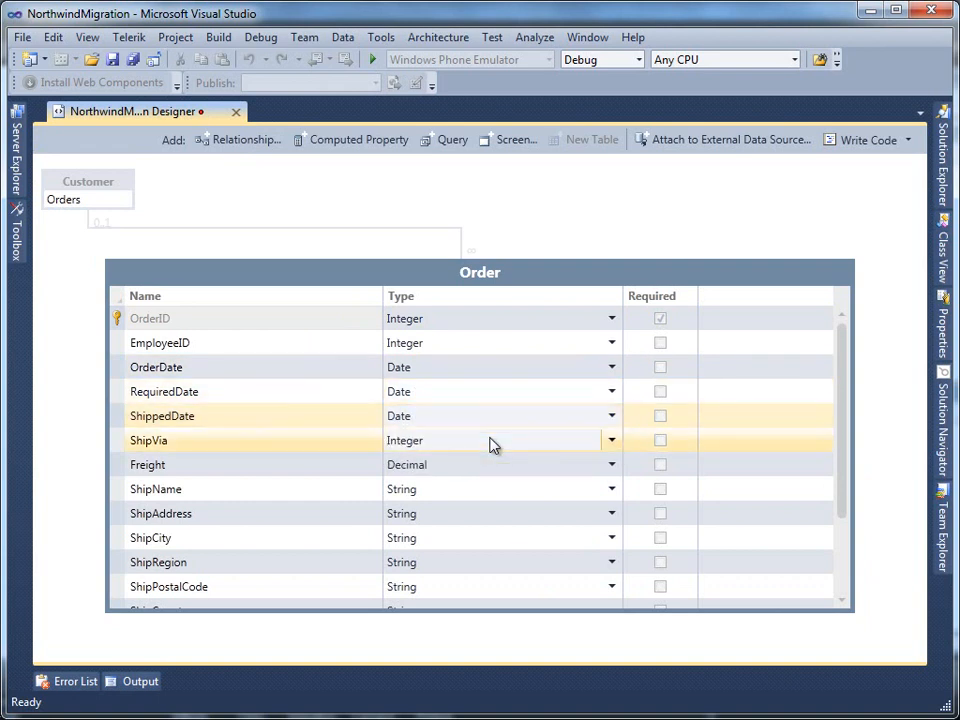
{"action": "left_click", "coordinate": [611, 473]}
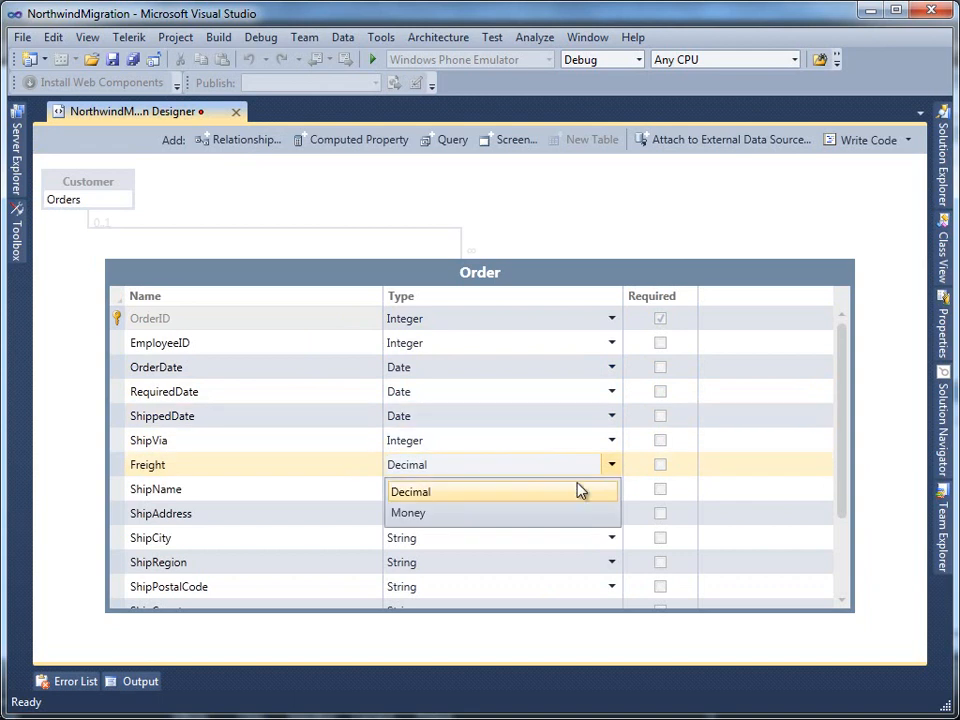
{"action": "left_click", "coordinate": [469, 522]}
{"action": "left_click_drag", "start_coordinate": [842, 500], "coordinate": [846, 557]}
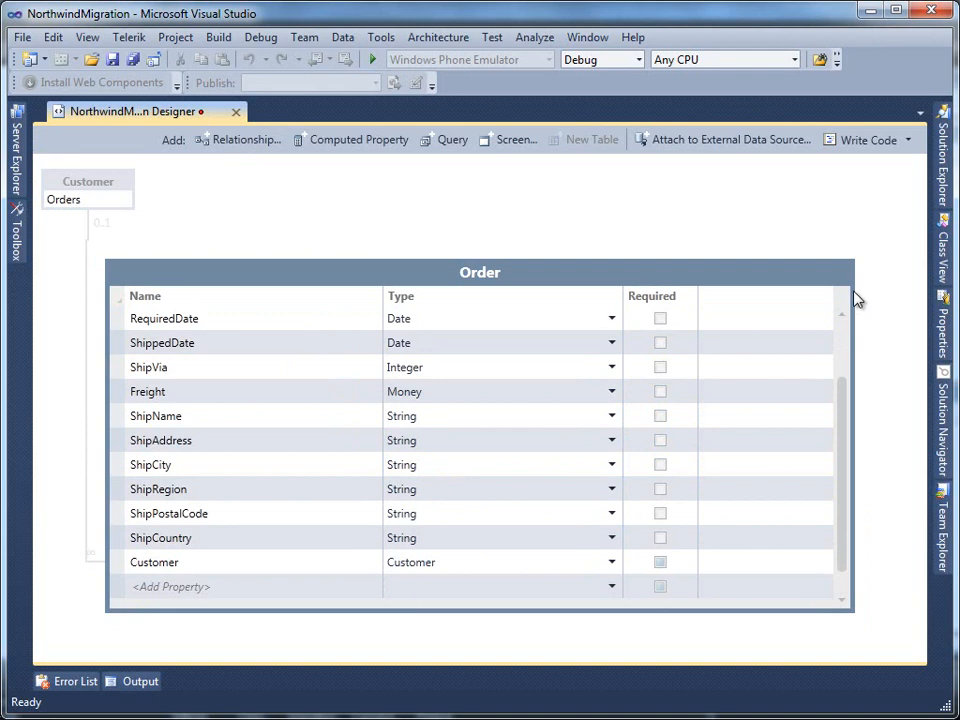
Step: Pin Solution Explorer and add a Search Data Screen based on Ten_Most_Expensive_Products
{"action": "left_click", "coordinate": [948, 188]}
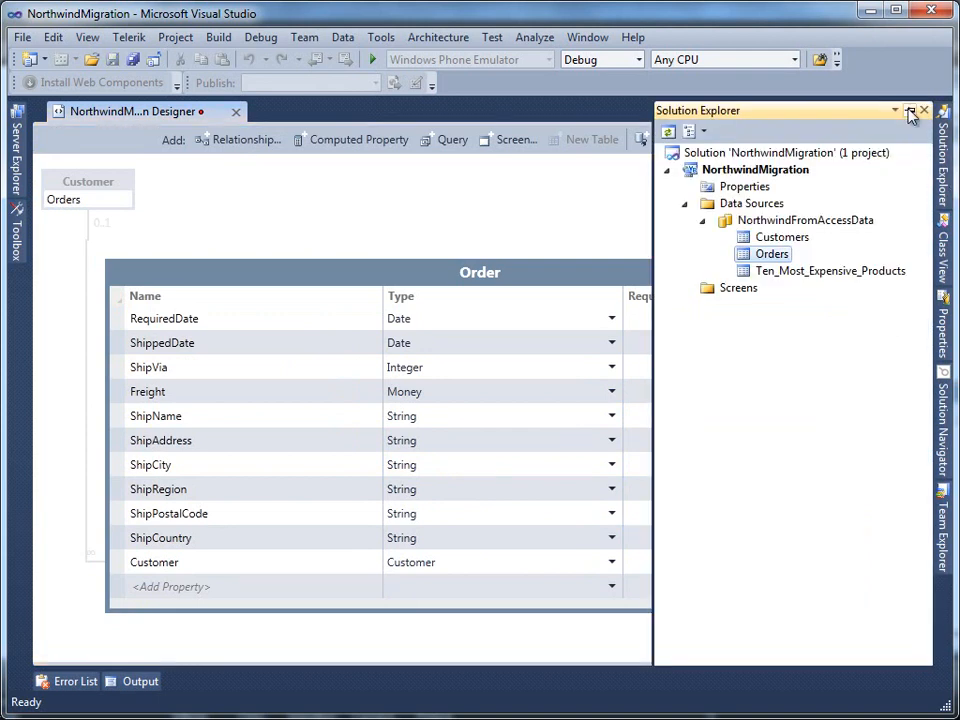
{"action": "left_click", "coordinate": [909, 110]}
{"action": "right_click", "coordinate": [695, 298]}
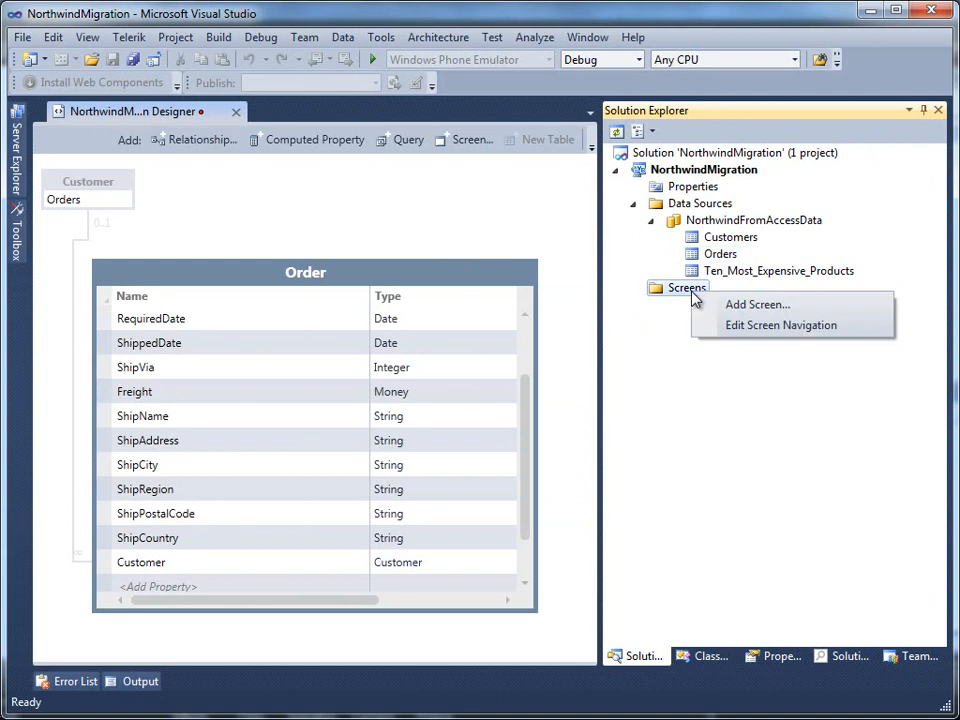
{"action": "left_click", "coordinate": [720, 306]}
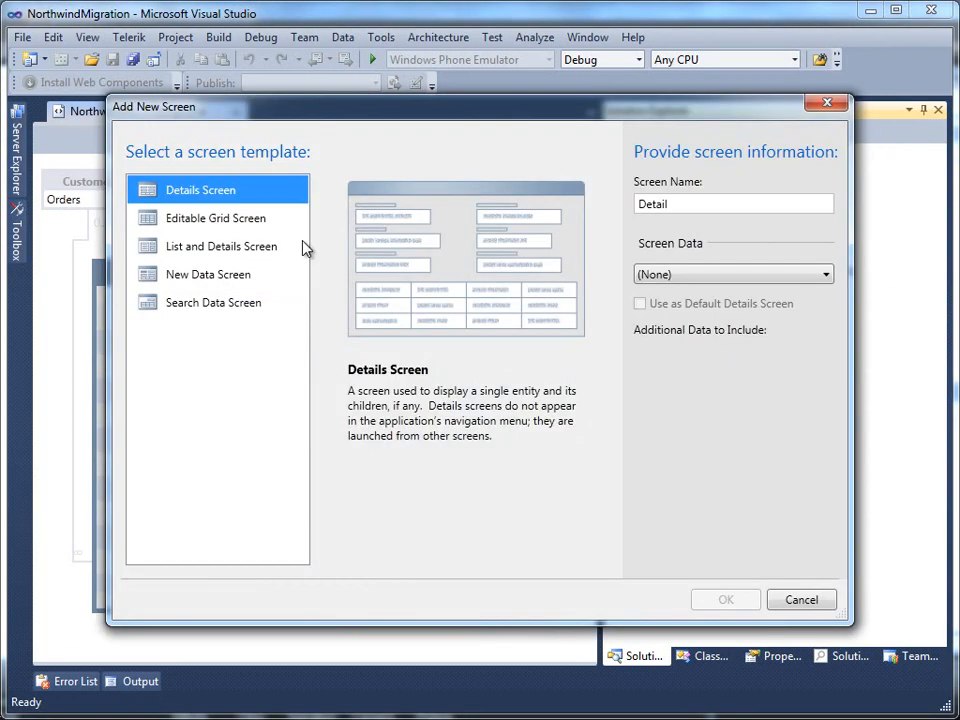
{"action": "left_click", "coordinate": [198, 306]}
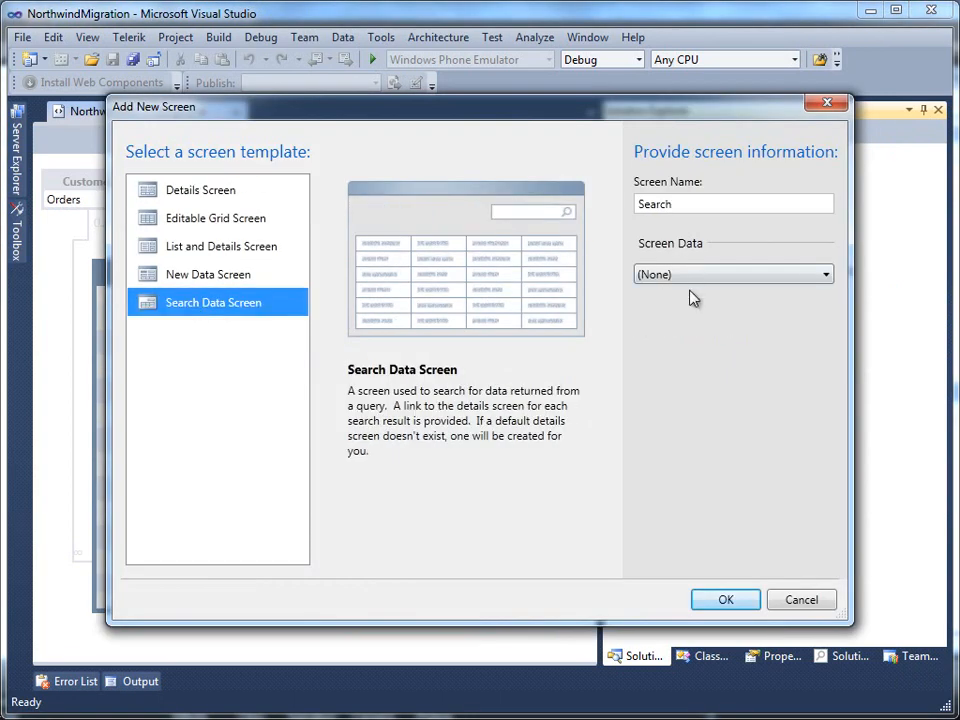
{"action": "left_click", "coordinate": [702, 278]}
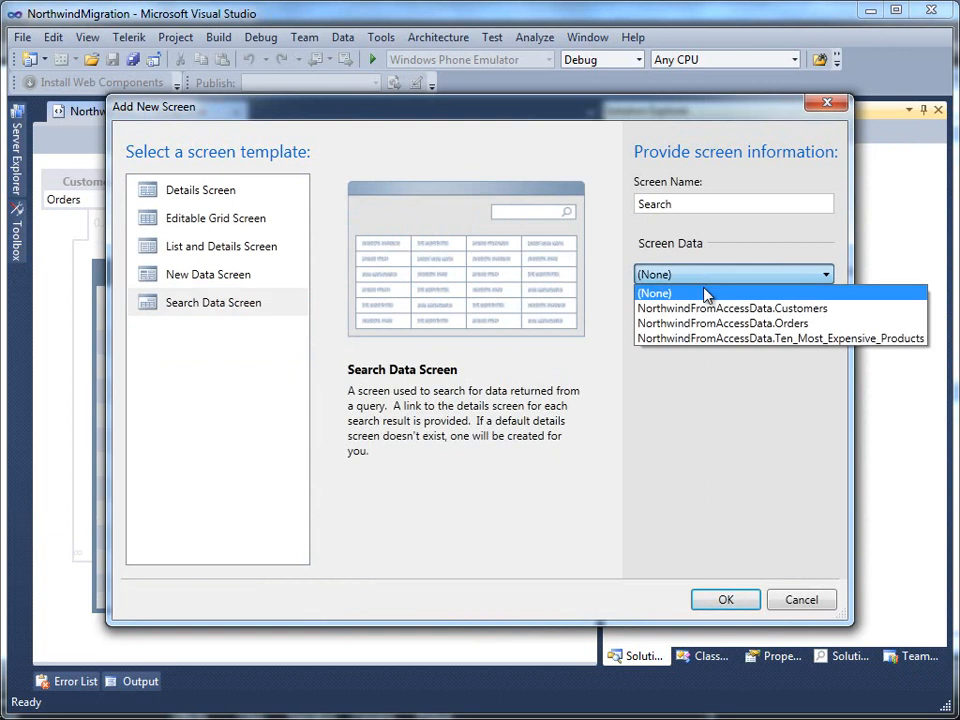
{"action": "left_click", "coordinate": [668, 340]}
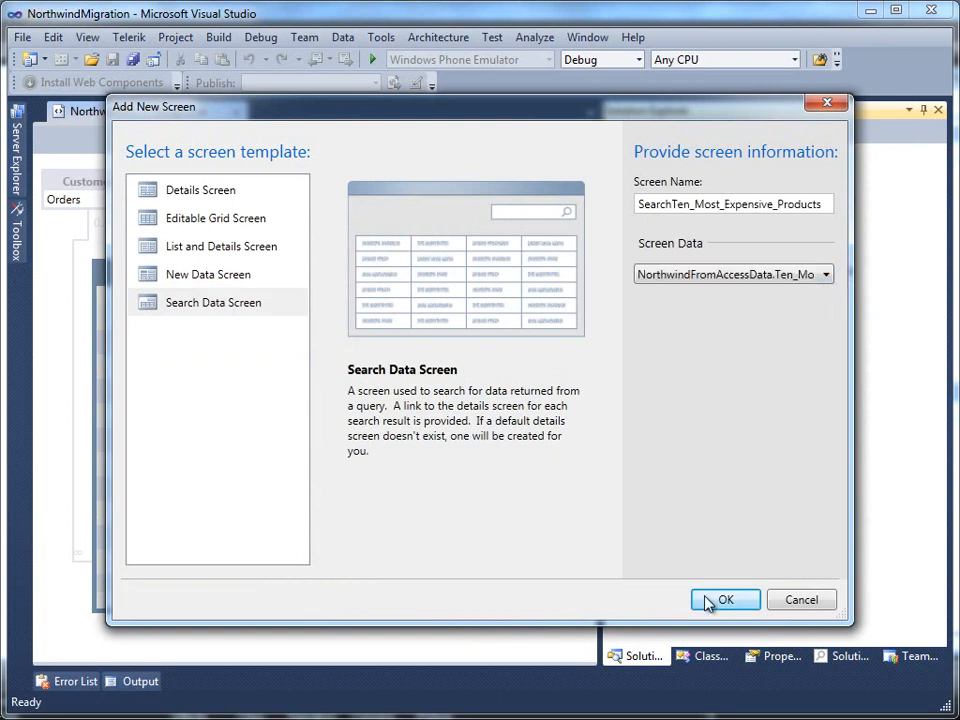
{"action": "left_click", "coordinate": [710, 600]}
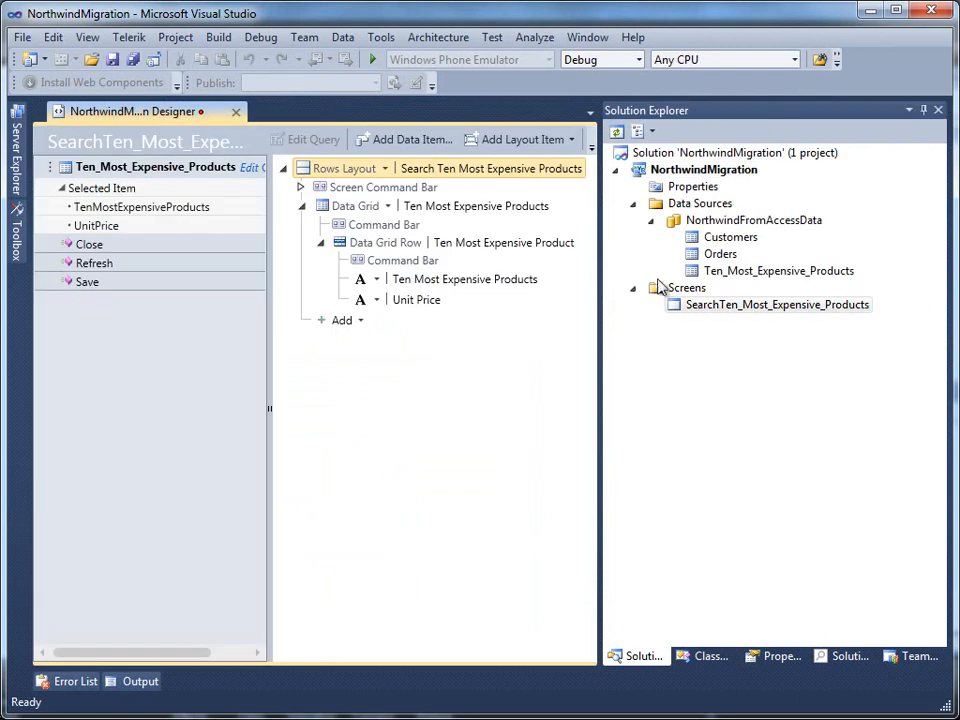
Step: Add a List and Details screen on Customers including Customer Orders, then save all
{"action": "right_click", "coordinate": [660, 290]}
{"action": "left_click", "coordinate": [700, 299]}
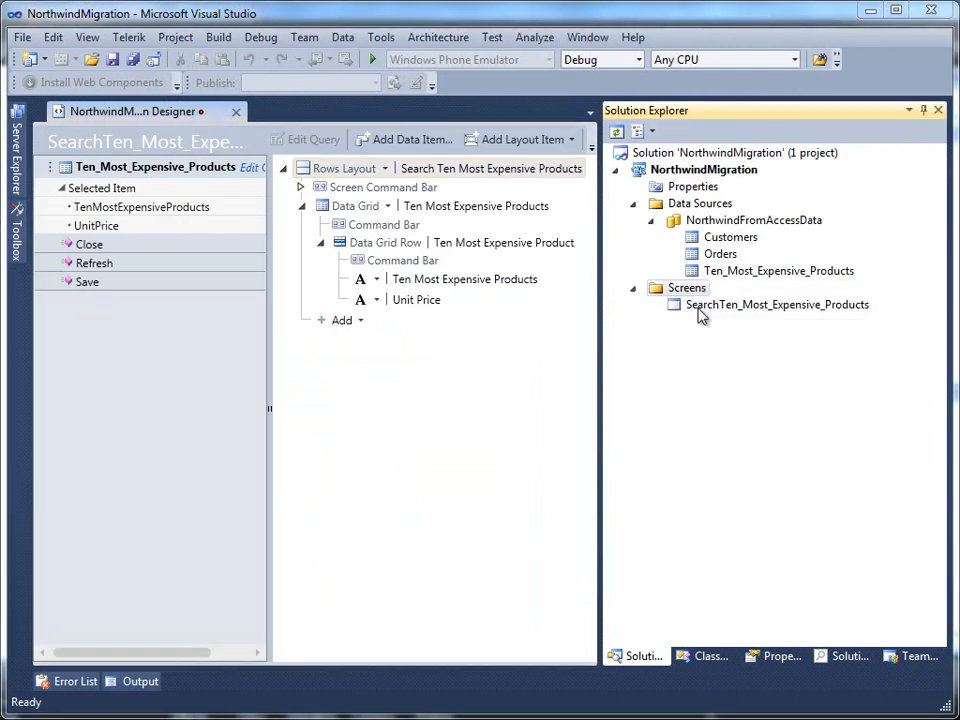
{"action": "left_click", "coordinate": [218, 252]}
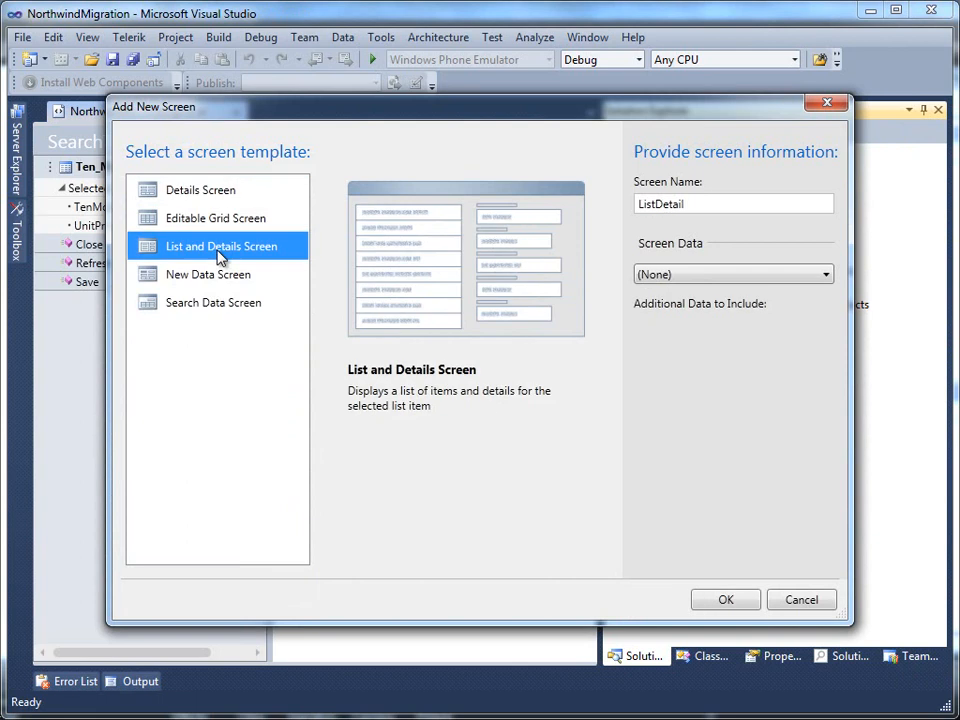
{"action": "left_click", "coordinate": [681, 280]}
{"action": "left_click", "coordinate": [682, 302]}
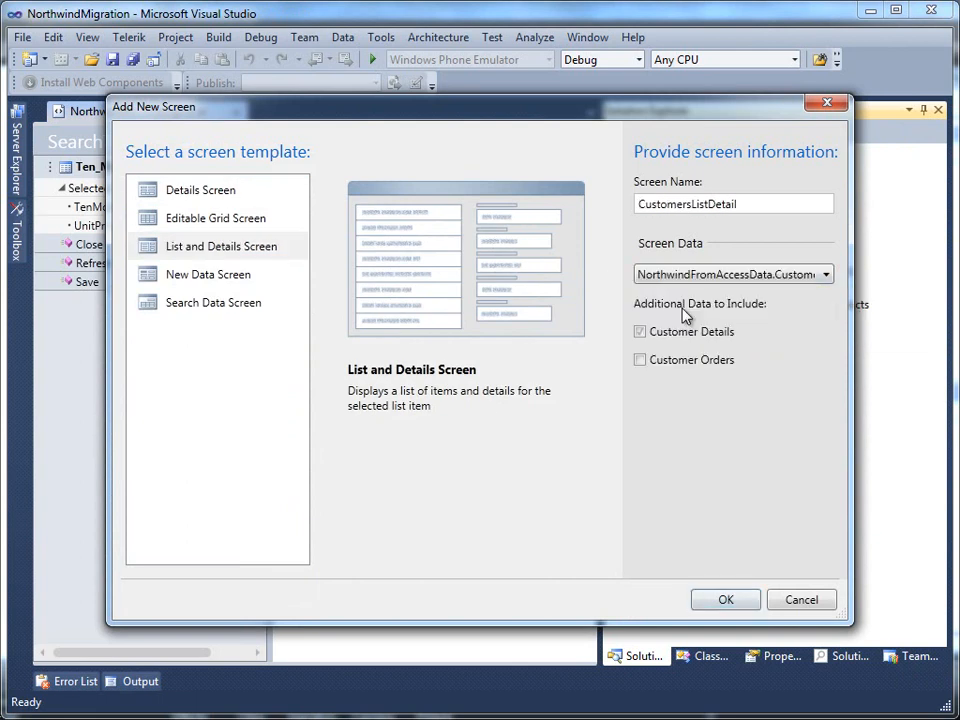
{"action": "left_click", "coordinate": [682, 362]}
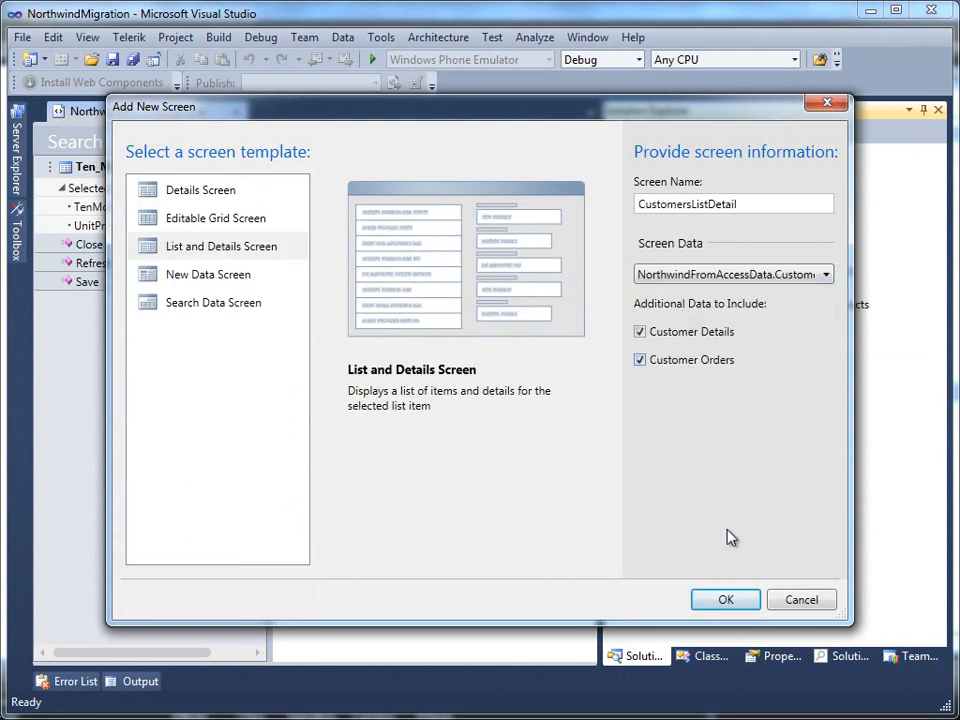
{"action": "left_click", "coordinate": [740, 600]}
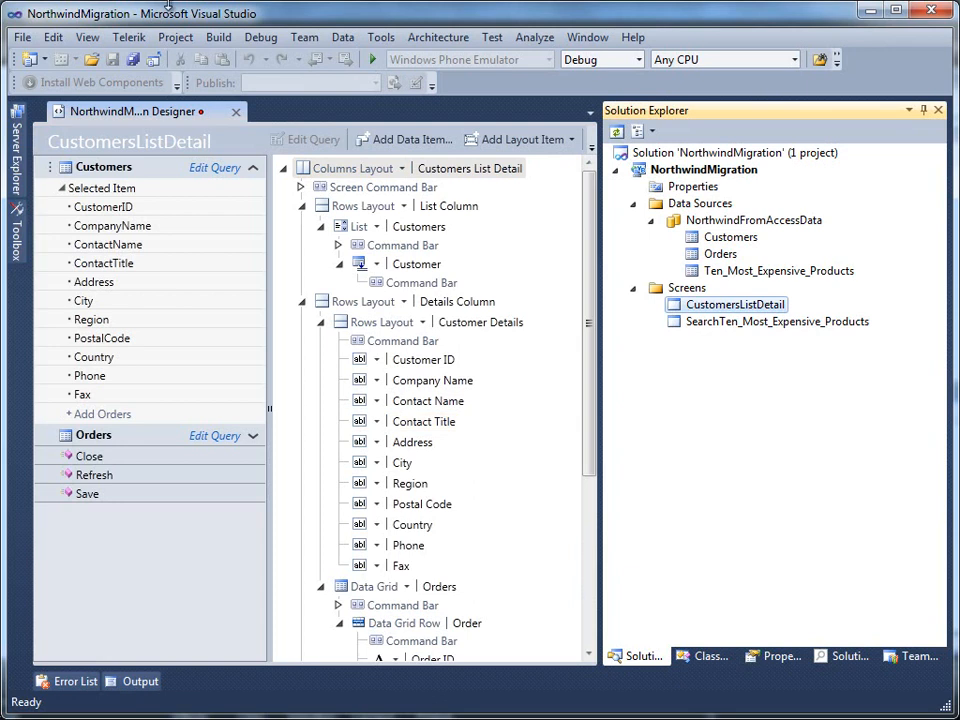
{"action": "left_click", "coordinate": [135, 64]}
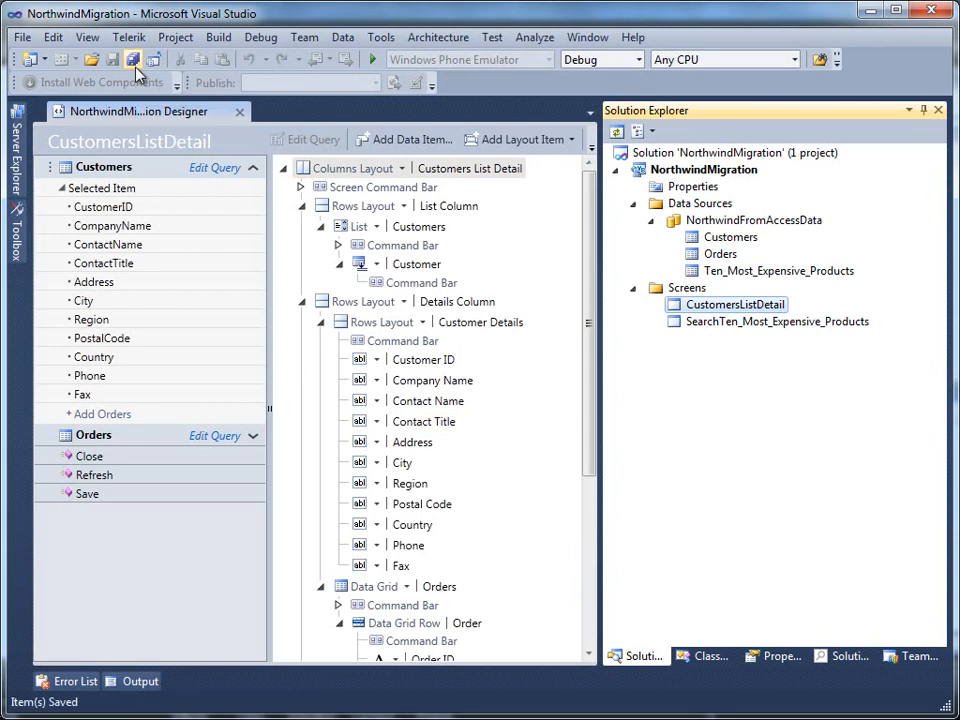
Step: Run the NorthwindMigration app in debug mode and enlarge its window
{"action": "left_click", "coordinate": [369, 62]}
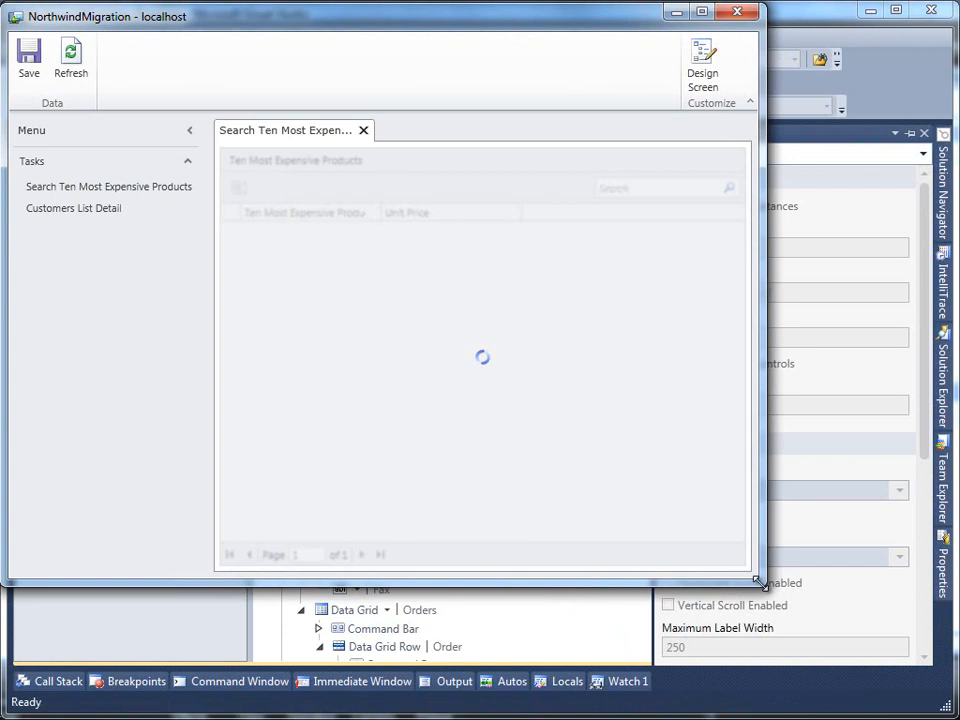
{"action": "left_click_drag", "start_coordinate": [757, 582], "coordinate": [952, 712]}
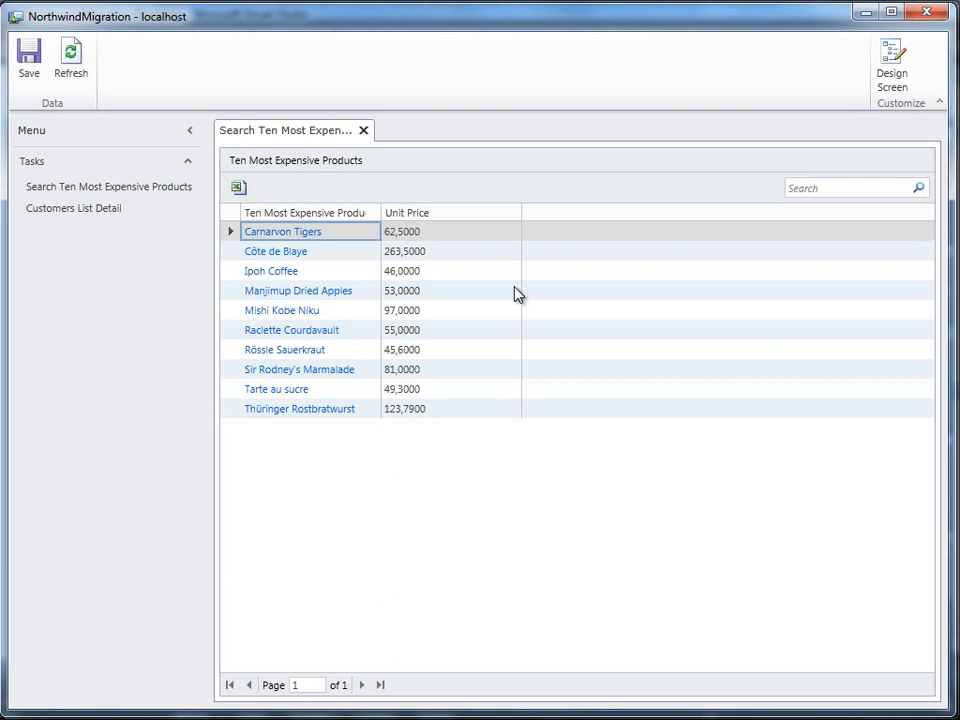
Step: Open Customers List Detail and view Blauer See Delikatessen, then B's Beverages, with their orders
{"action": "left_click", "coordinate": [101, 210]}
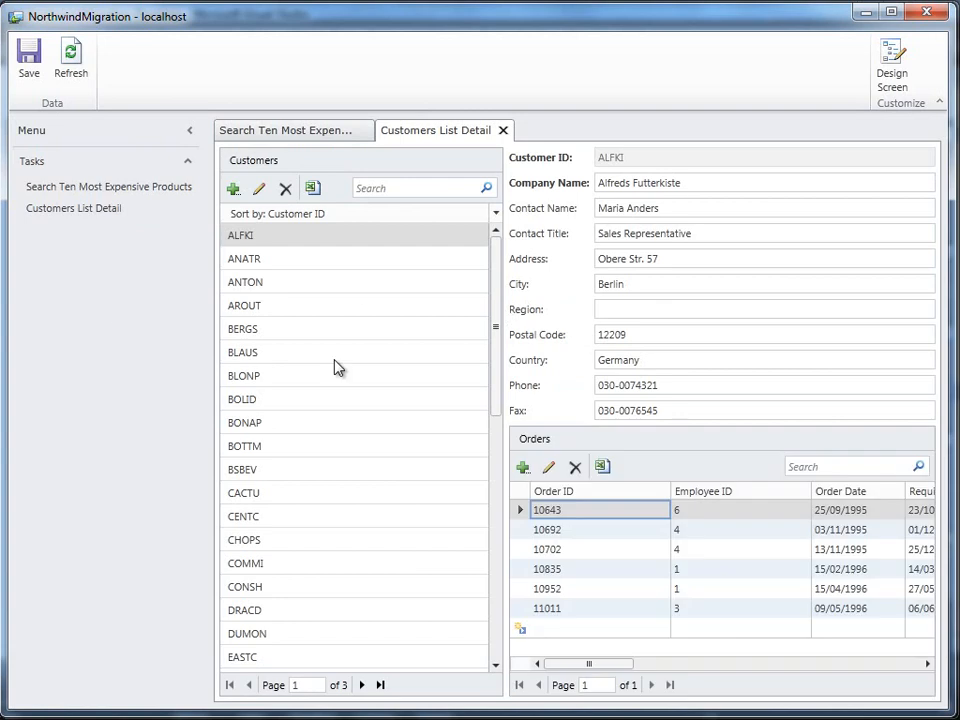
{"action": "left_click", "coordinate": [335, 360]}
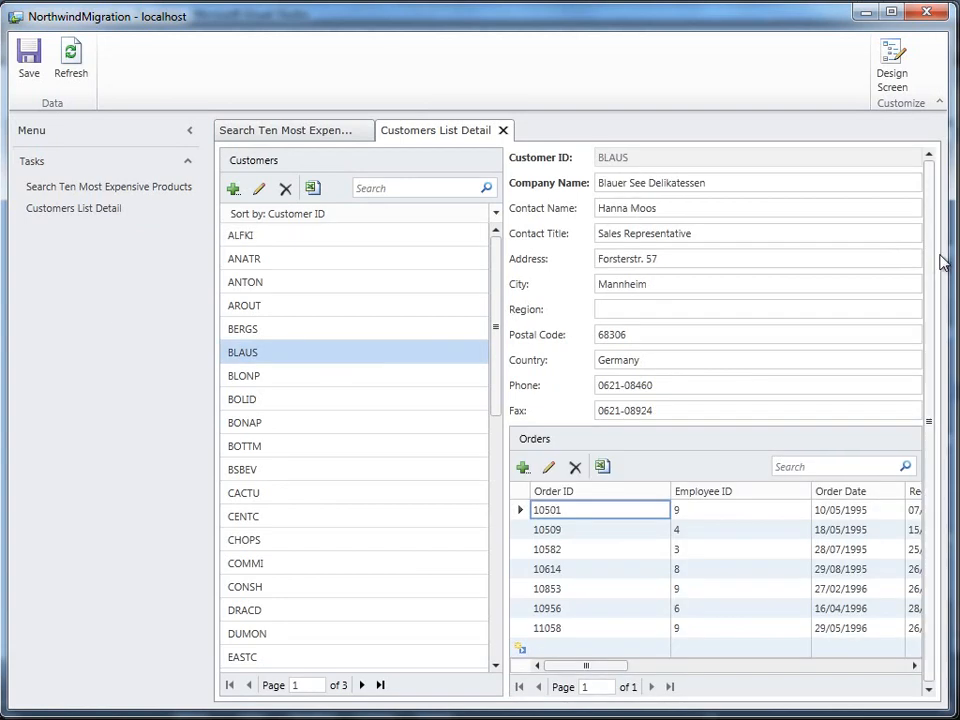
{"action": "left_click", "coordinate": [741, 265]}
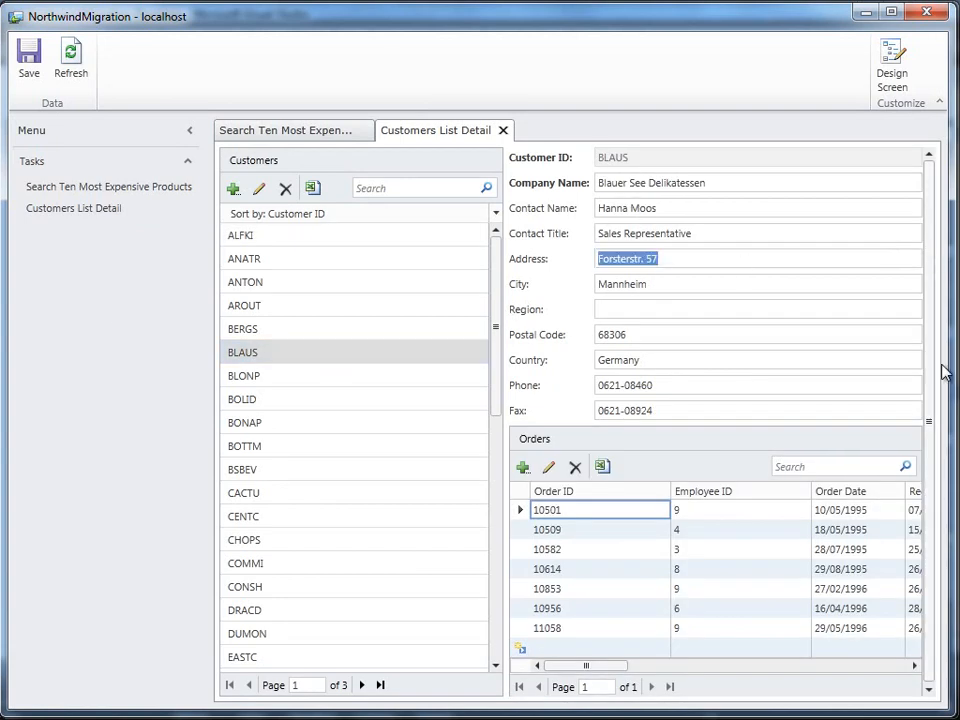
{"action": "left_click_drag", "start_coordinate": [930, 380], "coordinate": [930, 498]}
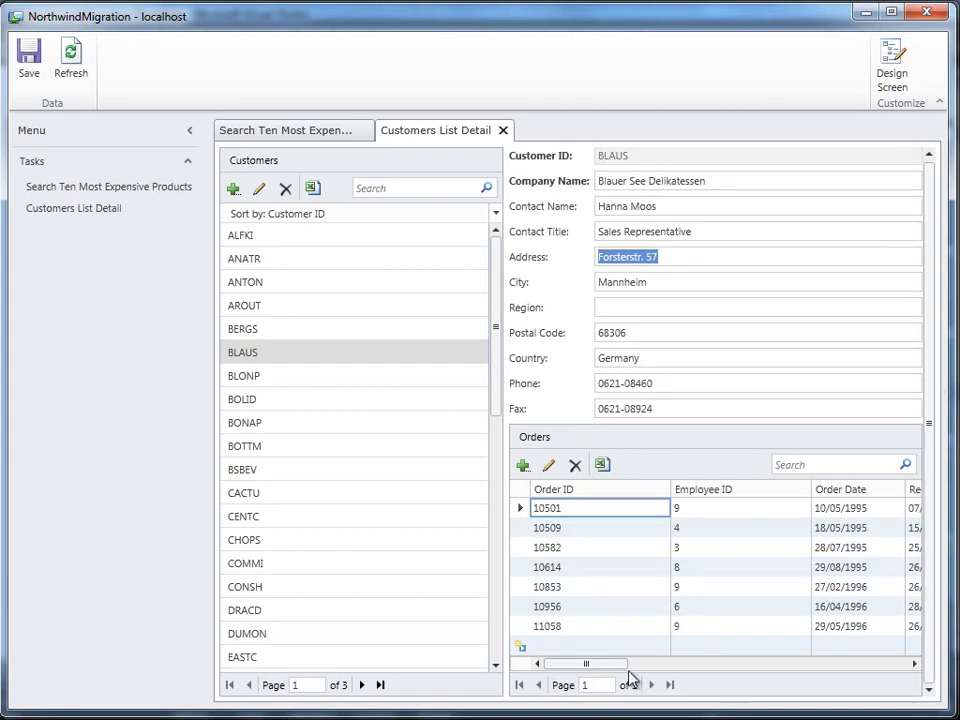
{"action": "left_click_drag", "start_coordinate": [621, 668], "coordinate": [560, 655]}
{"action": "left_click", "coordinate": [296, 479]}
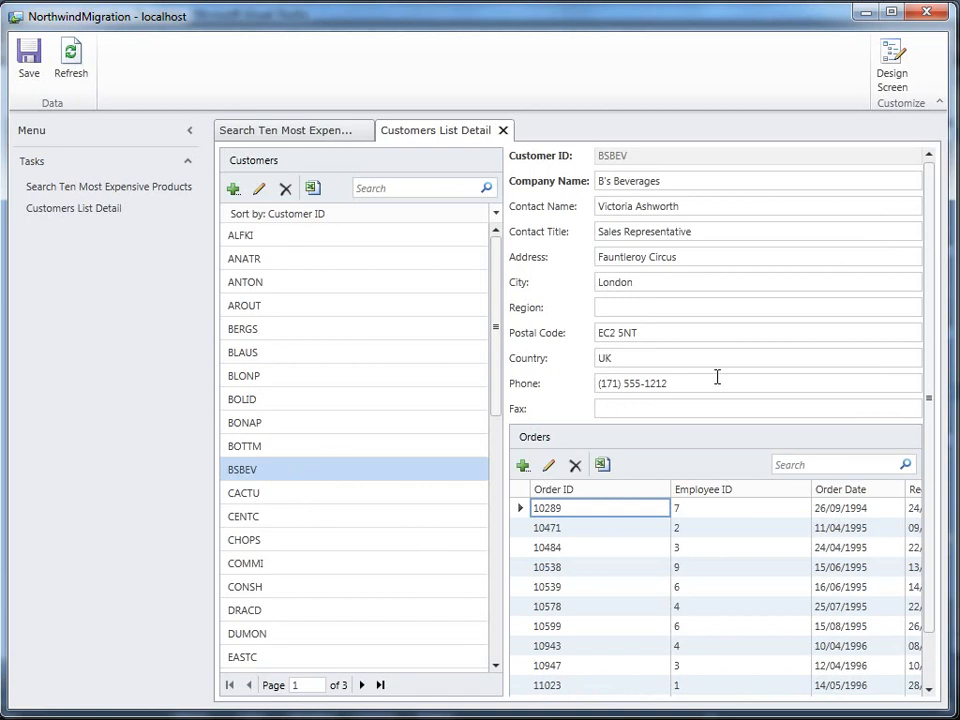
{"action": "left_click", "coordinate": [783, 305]}
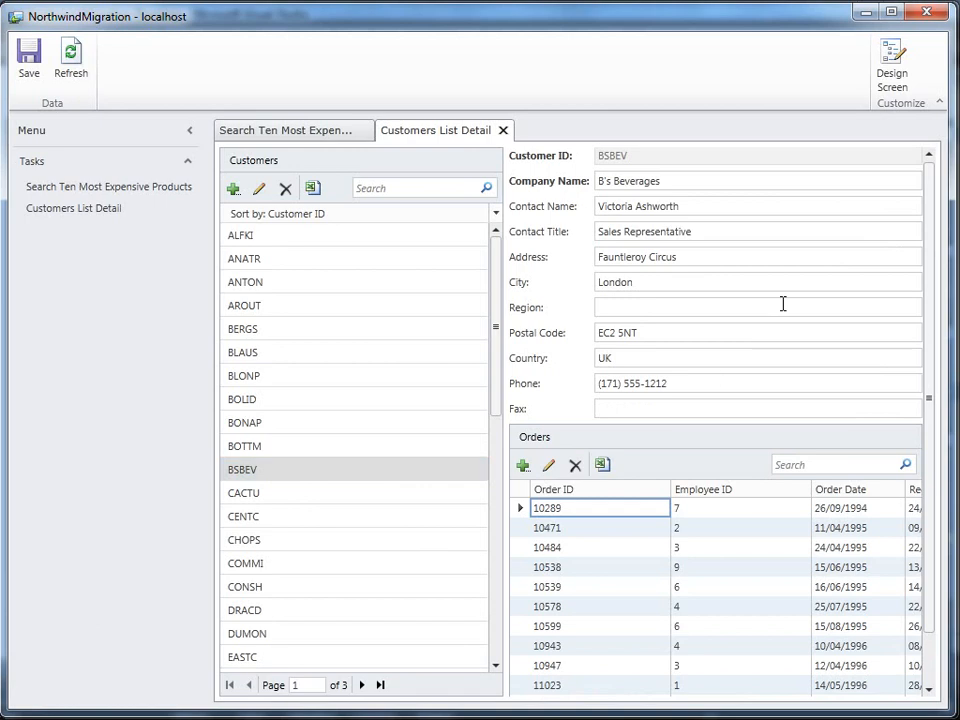